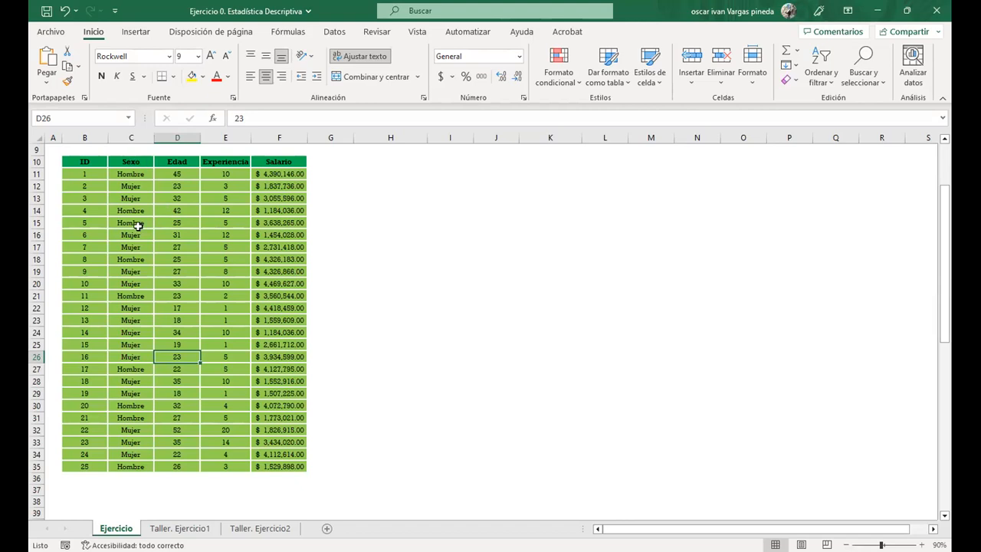
left_click_drag(131, 174, 140, 467)
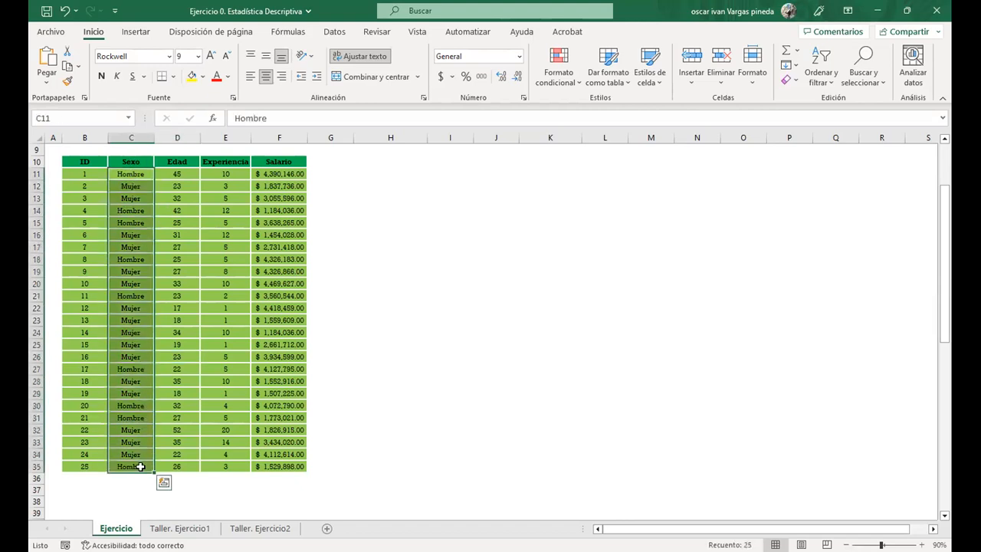
left_click(212, 357)
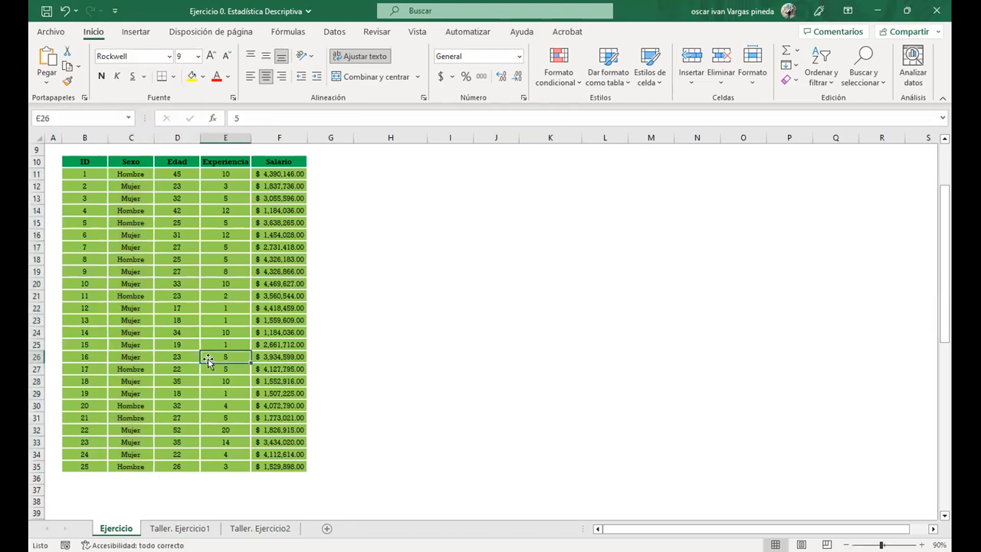
left_click(167, 282)
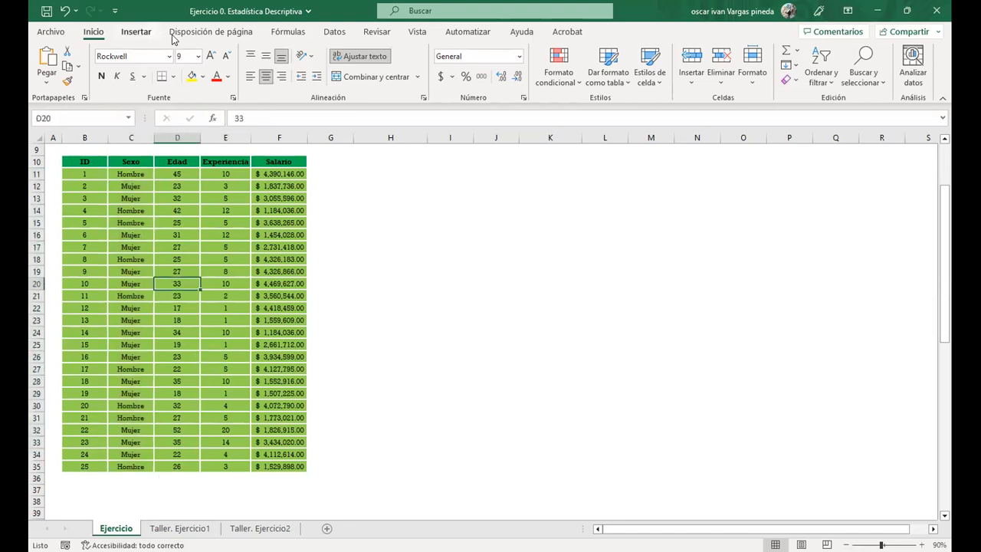
left_click(135, 32)
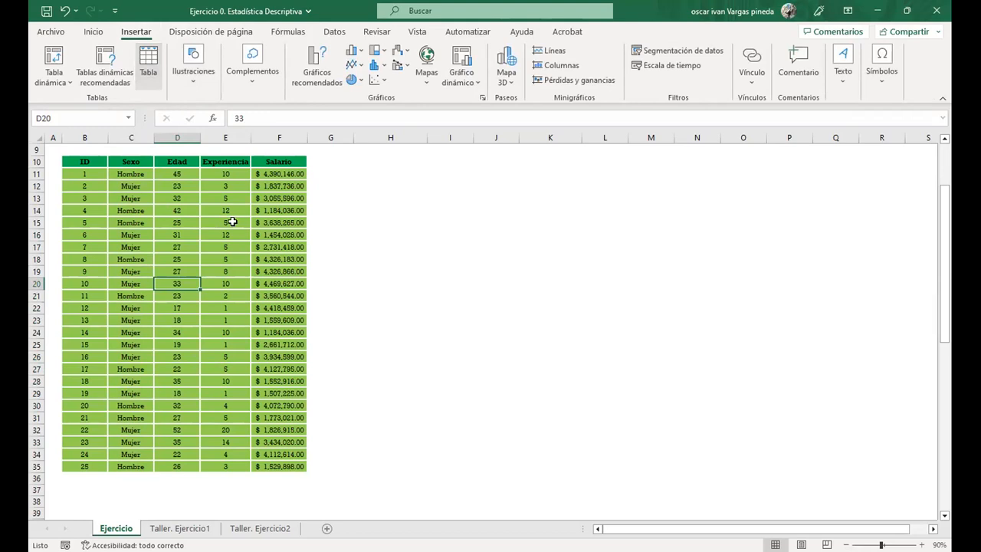
left_click(150, 68)
left_click(97, 214)
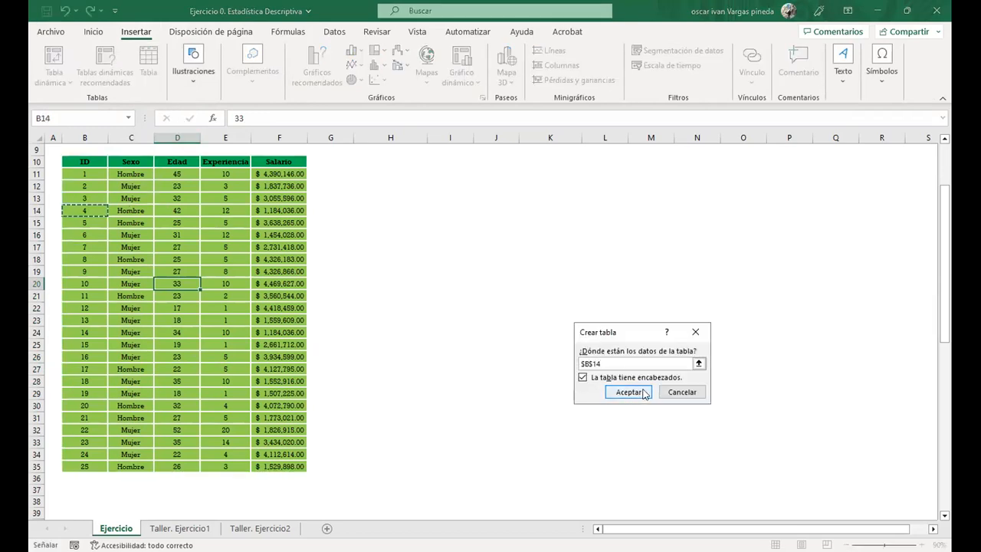
left_click(682, 392)
Convert the data range from ID to Salario into a table with headers
left_click(175, 197)
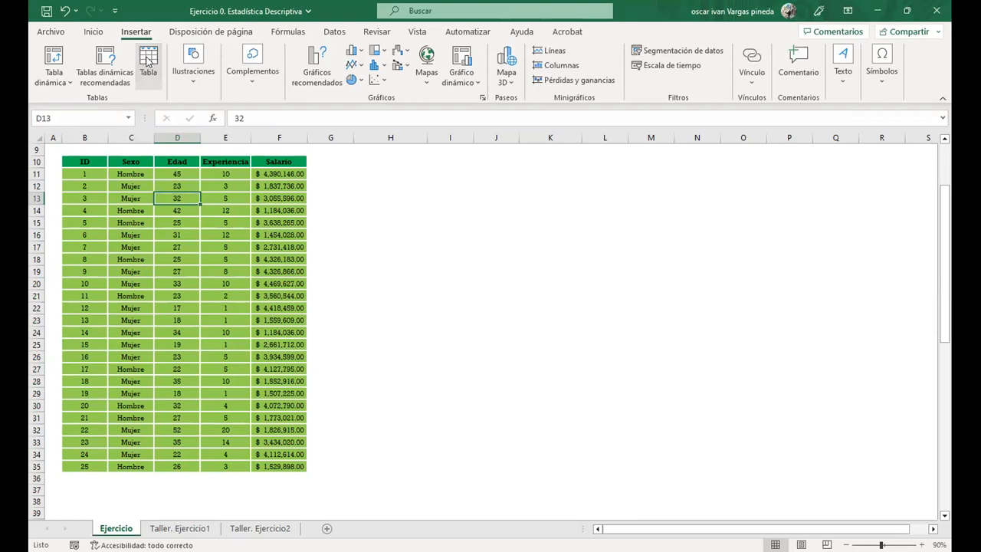
key("ctrl+t")
left_click(639, 394)
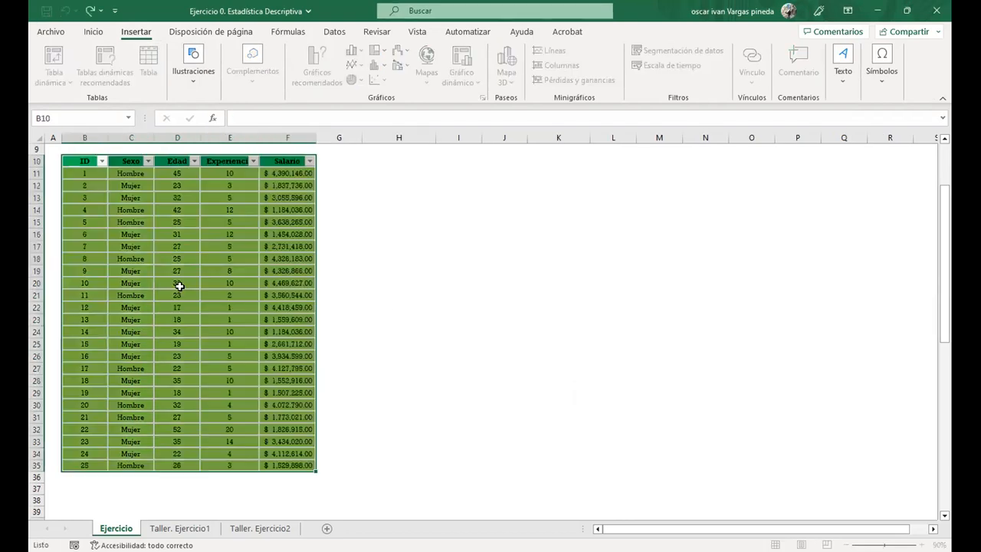
left_click(218, 222)
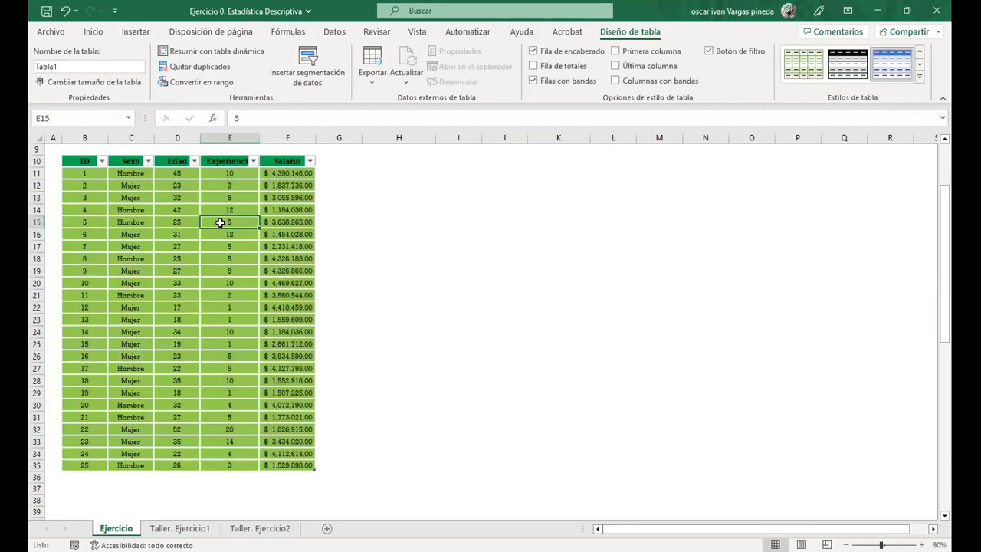
left_click(161, 234)
left_click(186, 315)
left_click(281, 344)
left_click(115, 222)
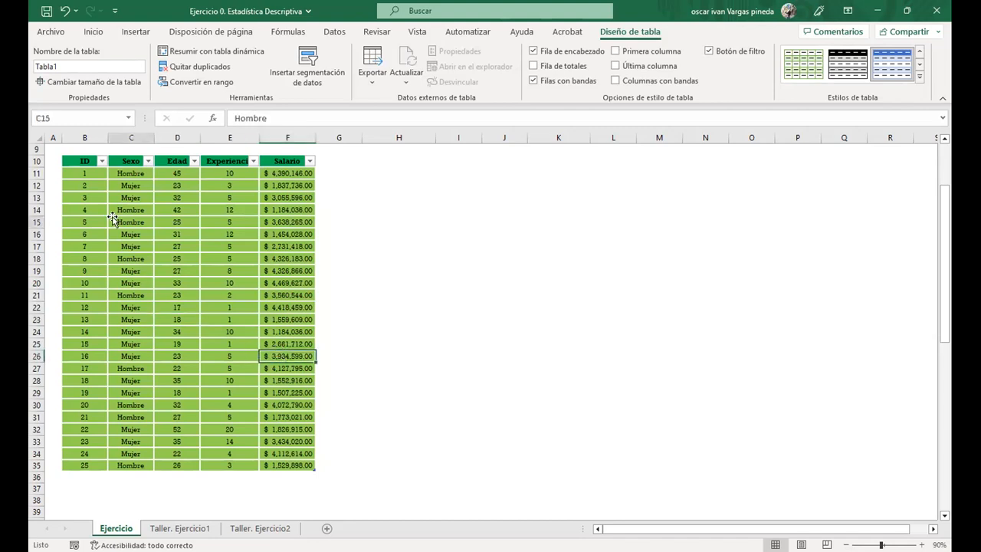
Replace every "Mujer" in the Sexo column with 1
left_click(123, 155)
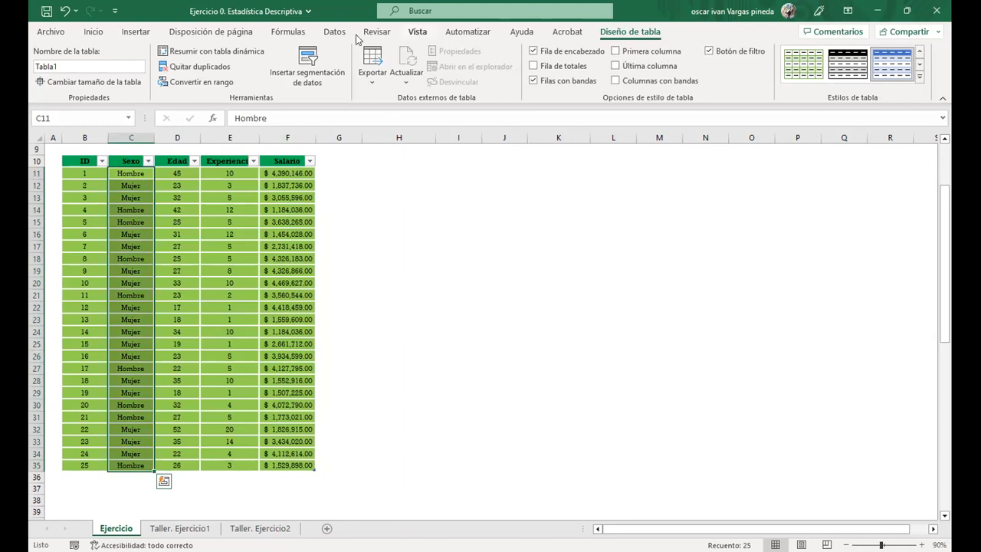
left_click(92, 32)
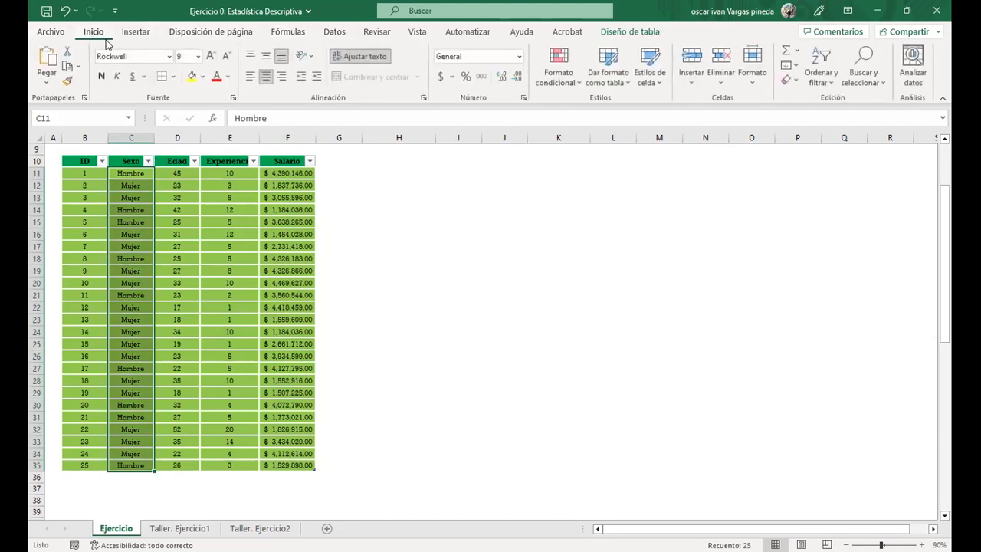
left_click(876, 76)
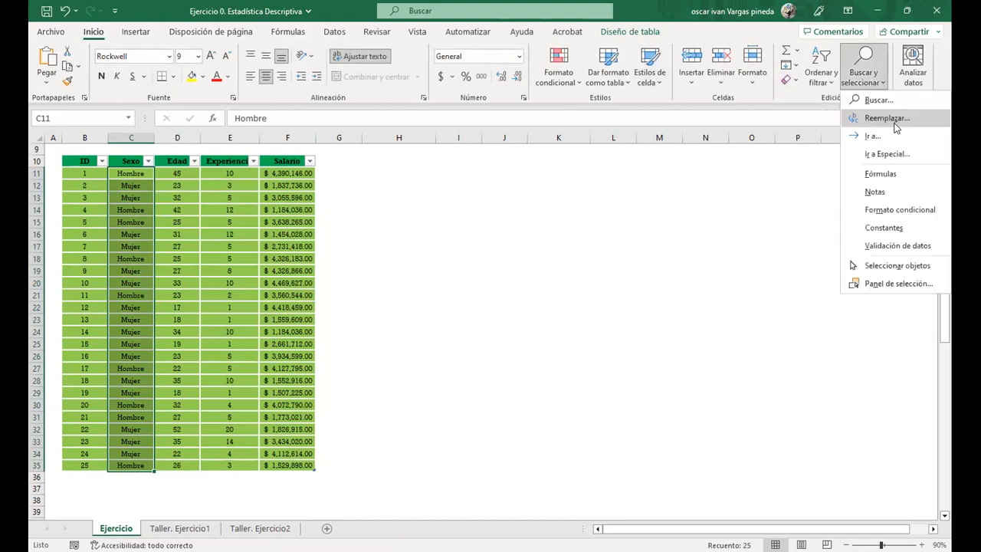
left_click(881, 118)
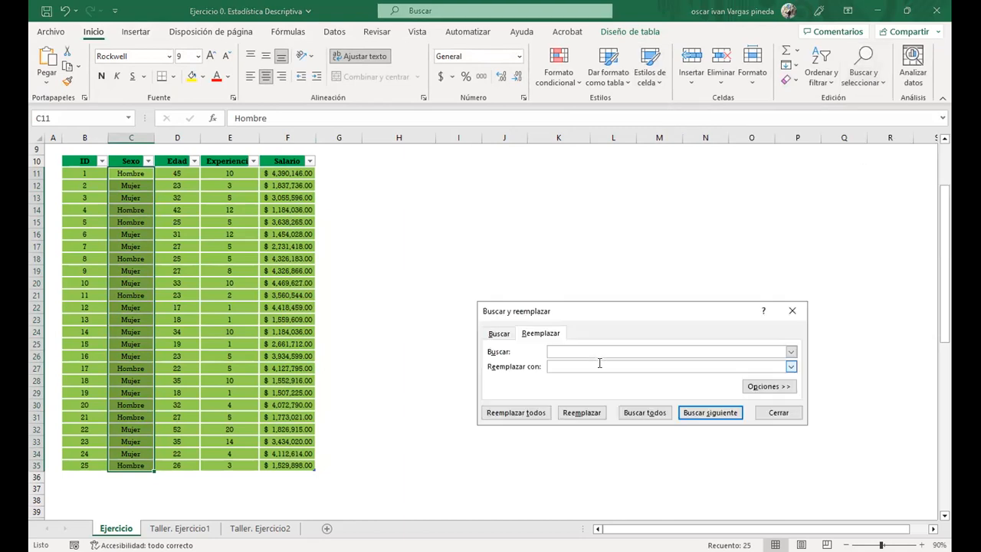
type("Mujer")
left_click(501, 414)
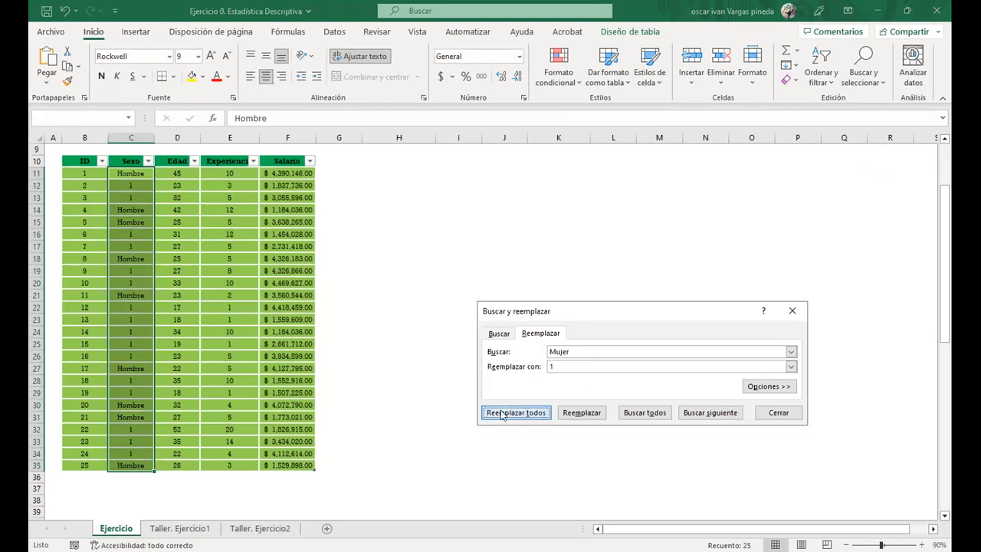
left_click(495, 318)
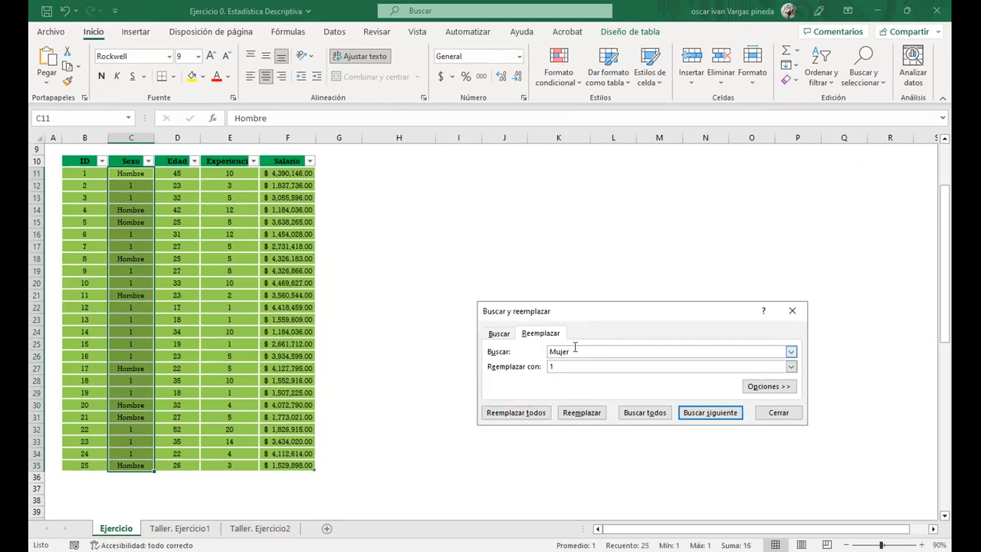
Replace every "Hombre" in the Sexo column with 2 and close the replace dialog
type("Hombre")
key("Tab")
type("2")
left_click(541, 412)
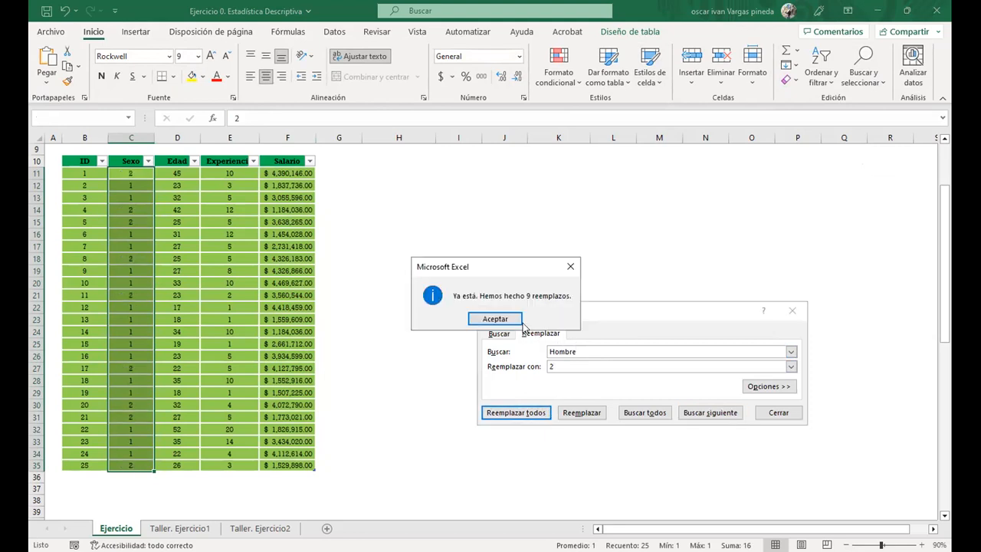
left_click(511, 321)
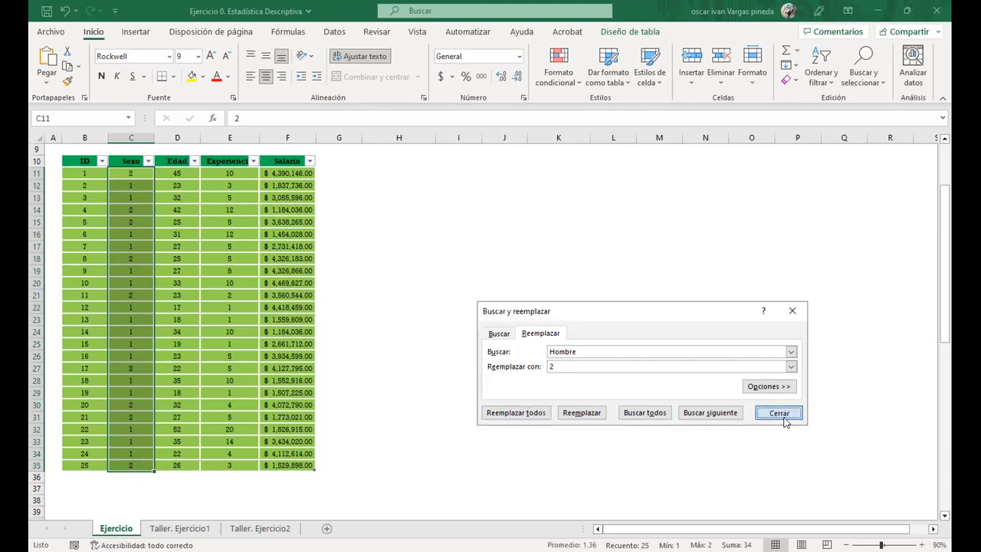
left_click(778, 413)
left_click(189, 242)
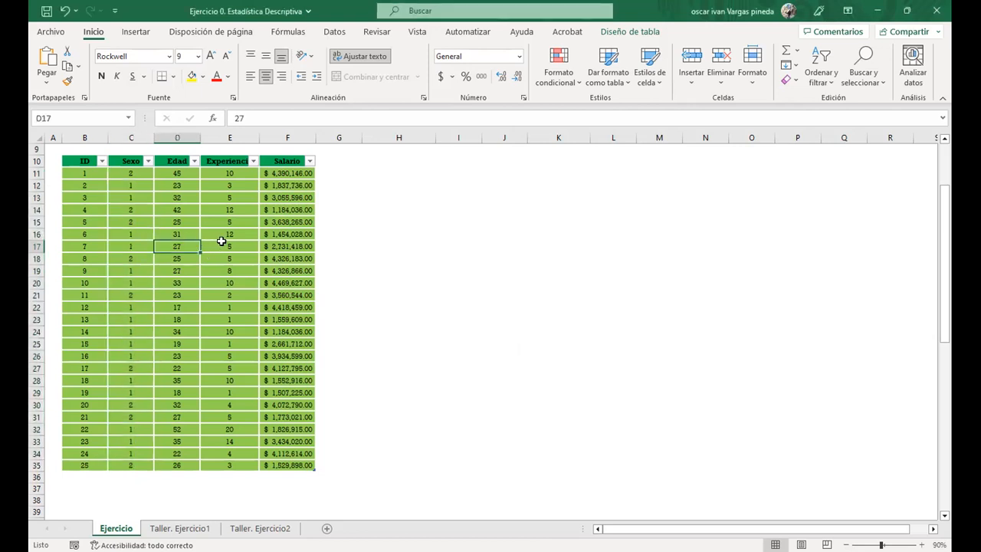
Change the number format of the Salario column values to Número
left_click(286, 154)
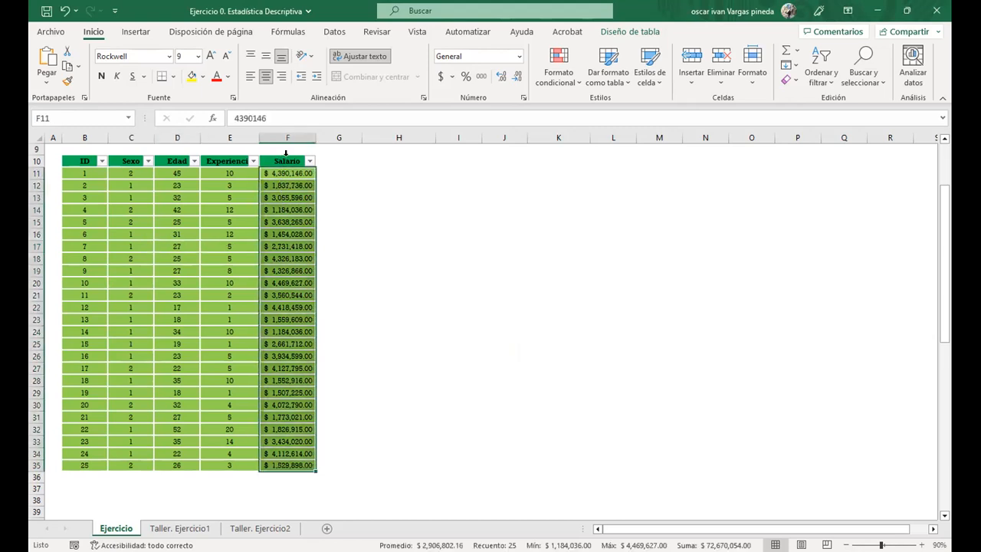
left_click(481, 75)
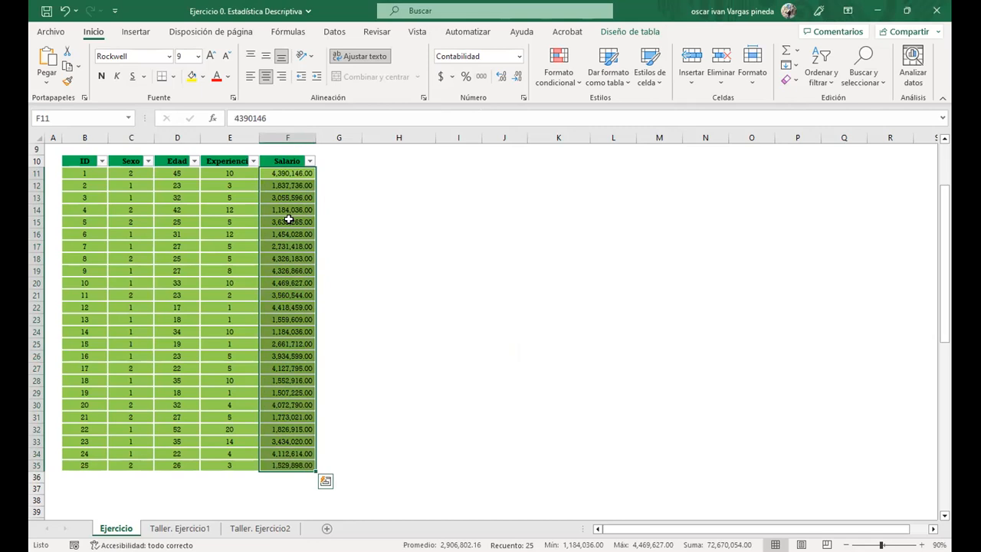
left_click(520, 59)
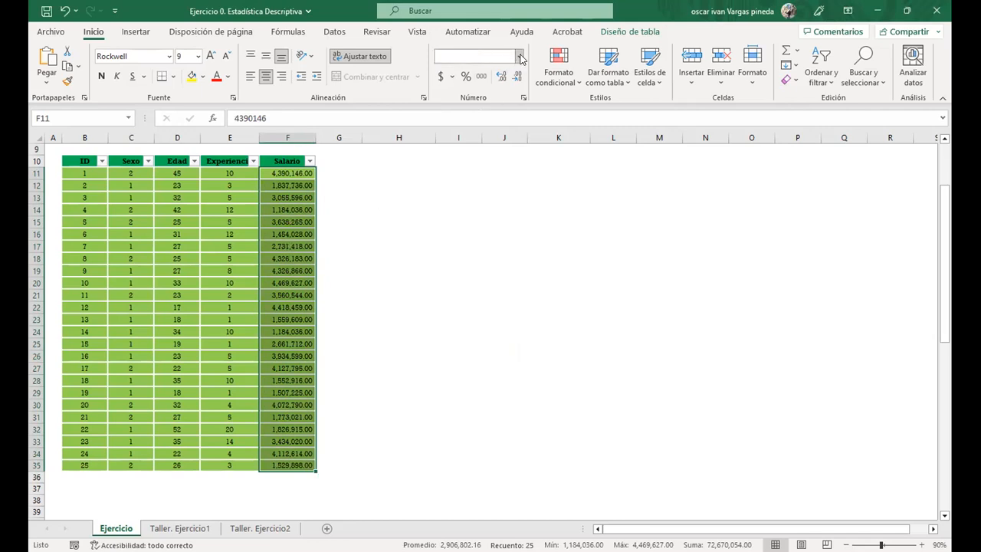
left_click(511, 112)
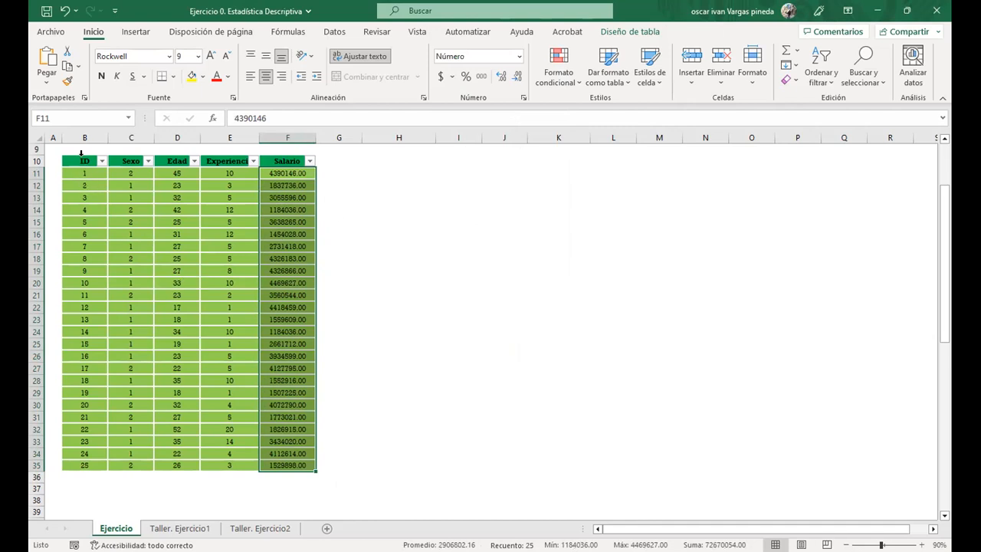
Copy all data rows of the table, from ID to Salario, without the headers
left_click_drag(82, 154, 275, 162)
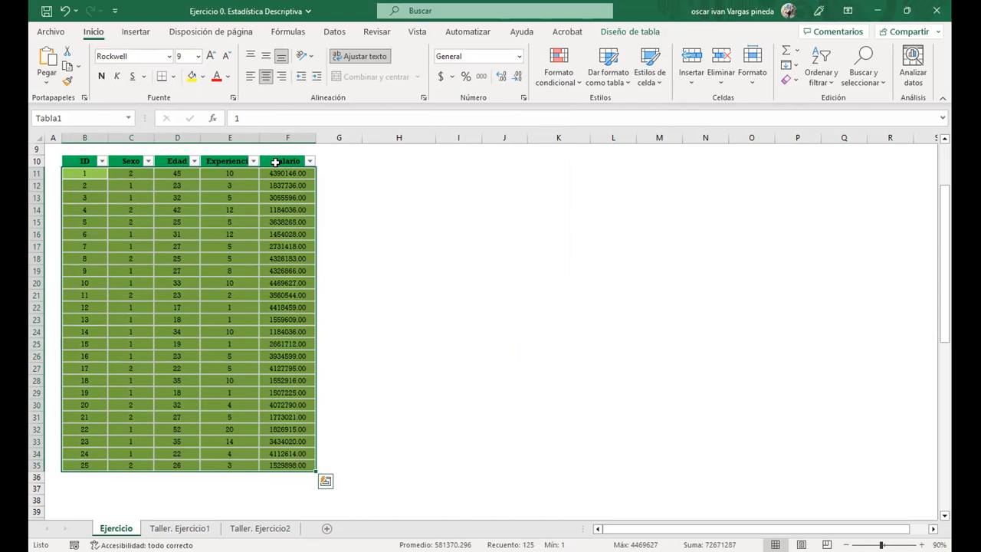
right_click(164, 181)
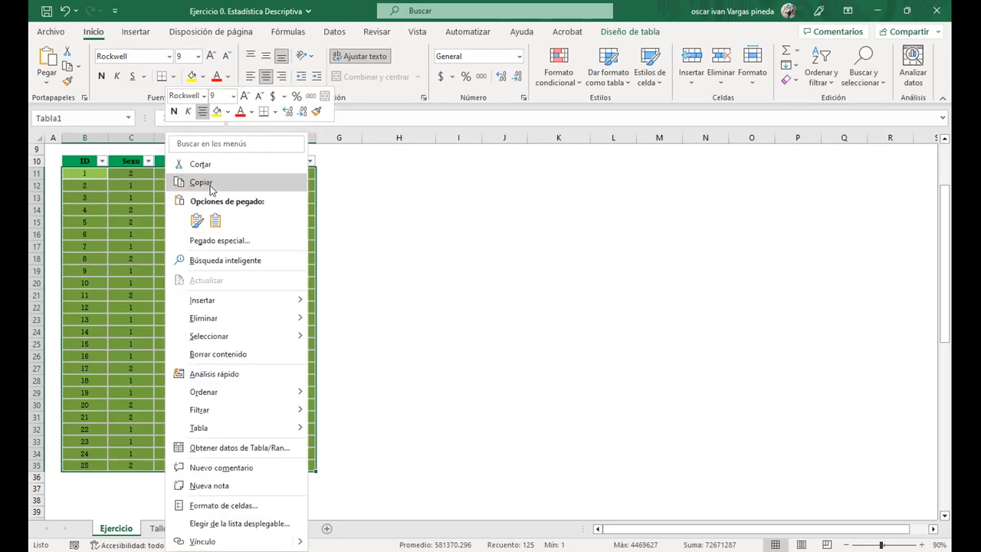
left_click(201, 183)
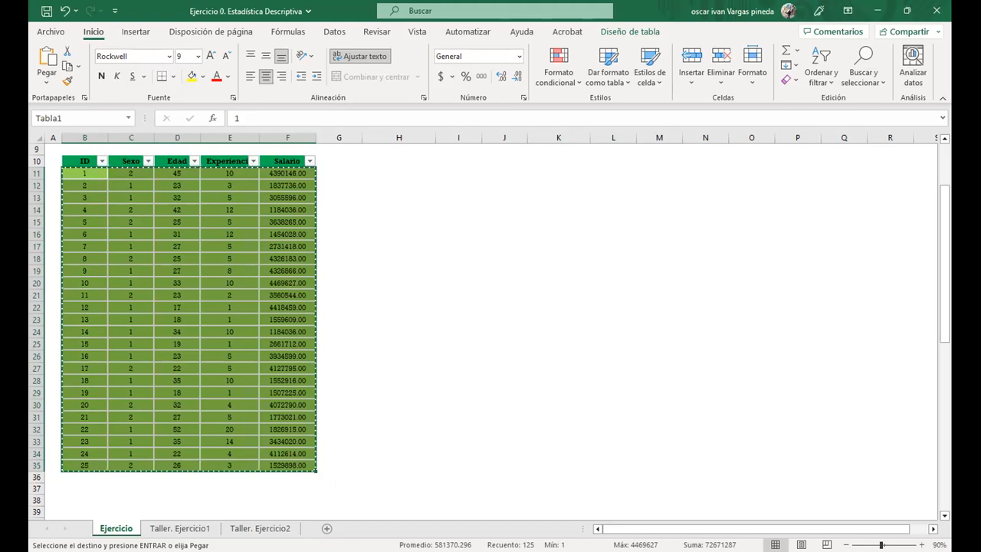
Switch to the SPSS Statistics data editor and paste the copied table data into the first cell of the data view
key("alt+Tab")
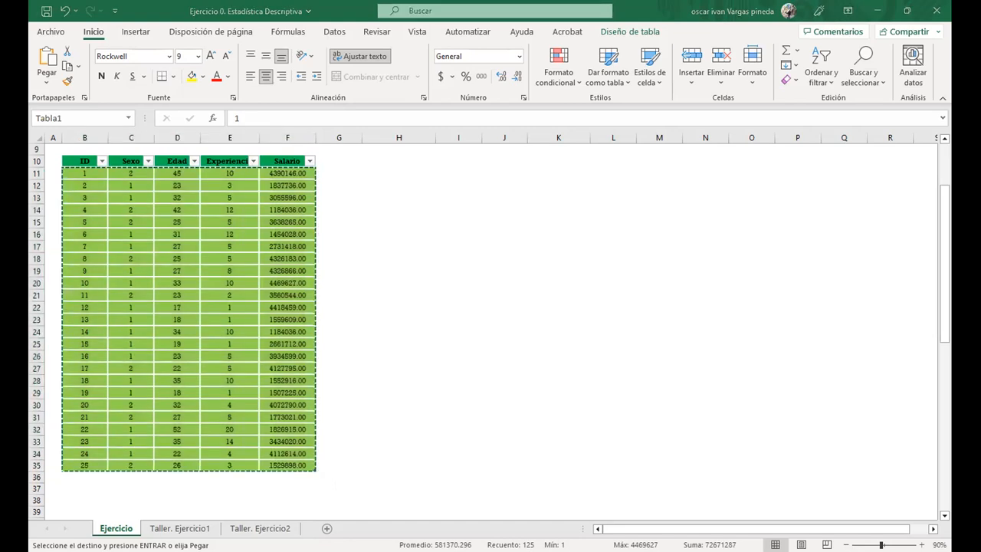
key("alt+Tab")
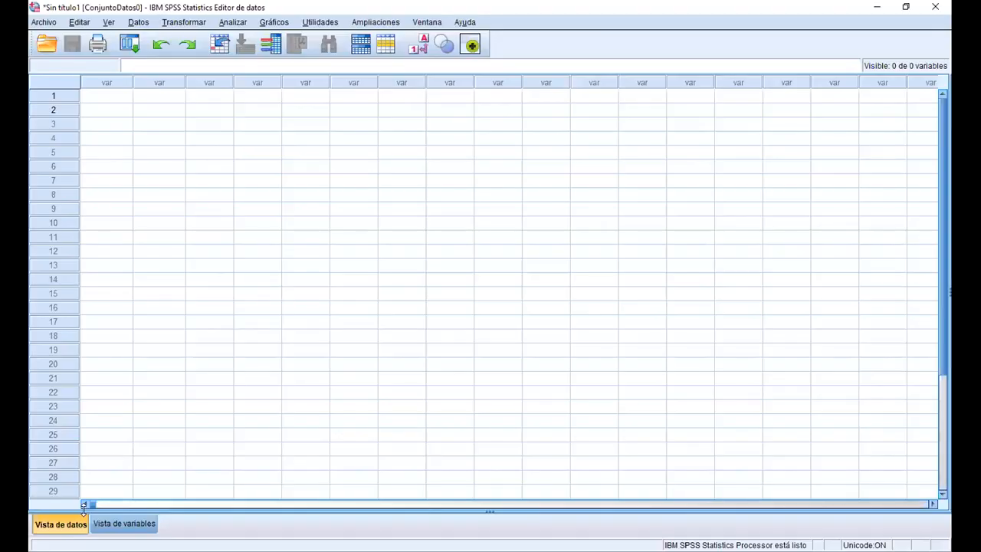
left_click(124, 524)
left_click(62, 524)
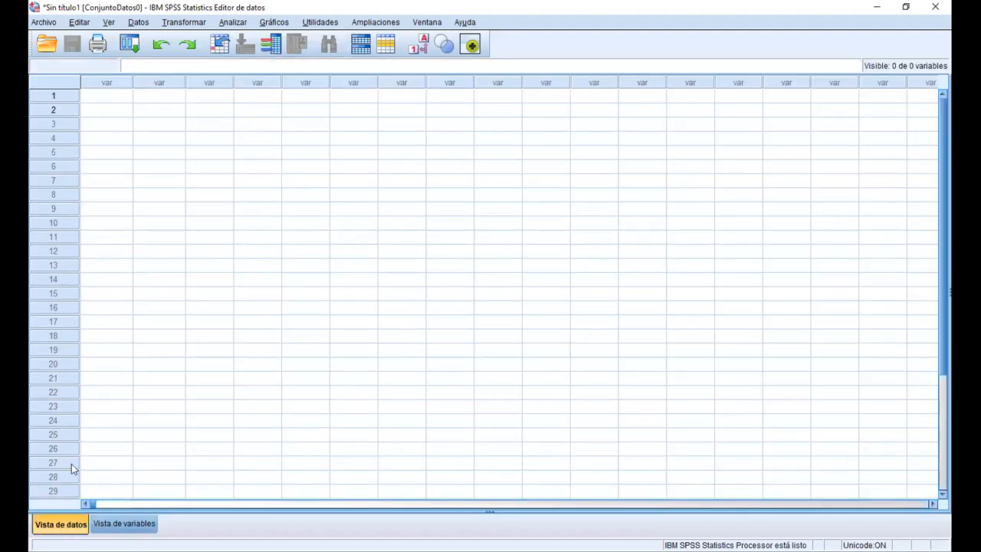
right_click(102, 102)
left_click(132, 165)
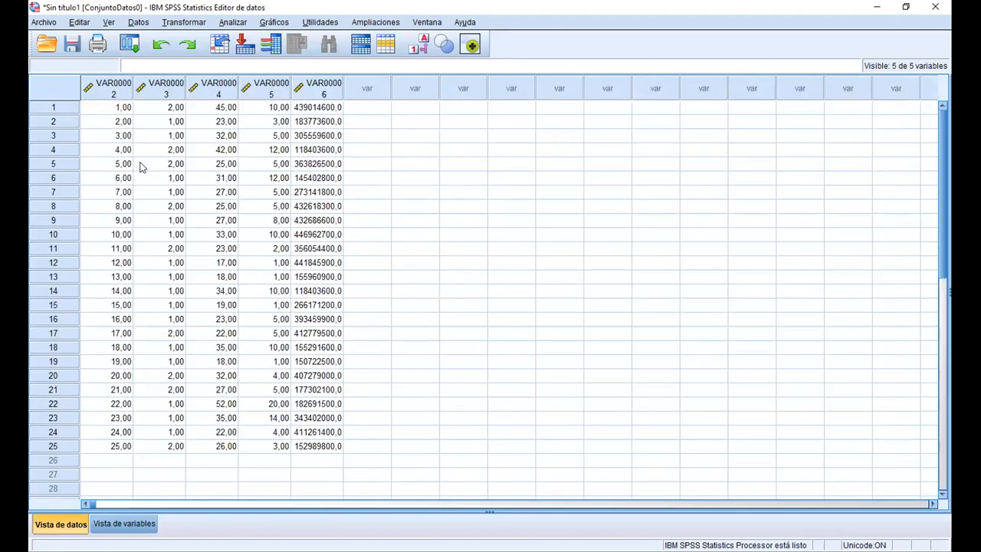
left_click(108, 89)
left_click_drag(186, 92, 313, 90)
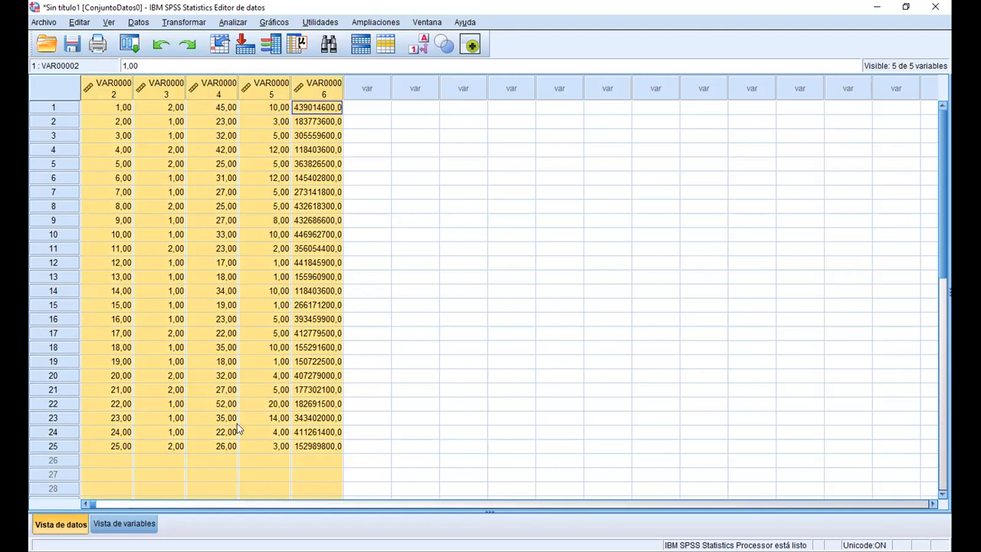
left_click_drag(94, 504, 95, 503)
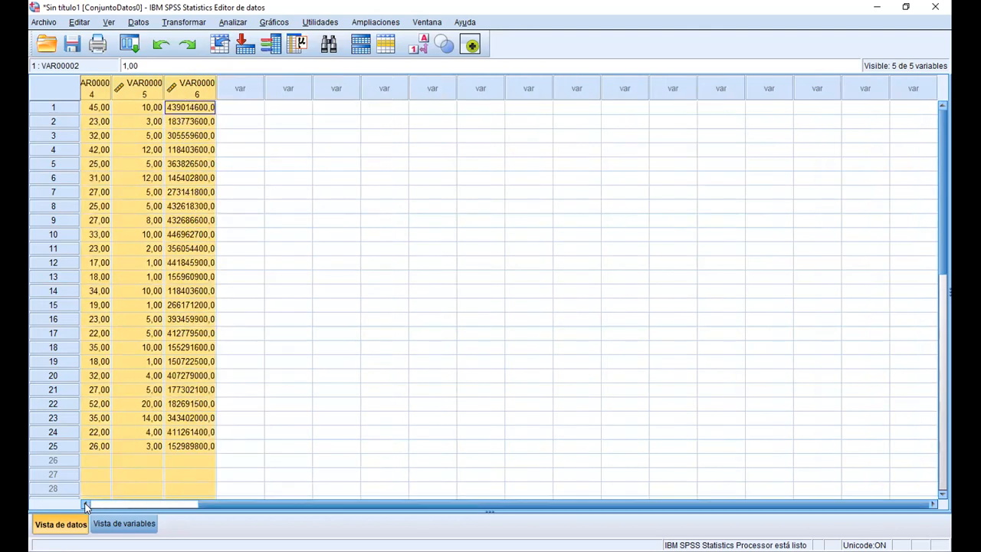
left_click(85, 504)
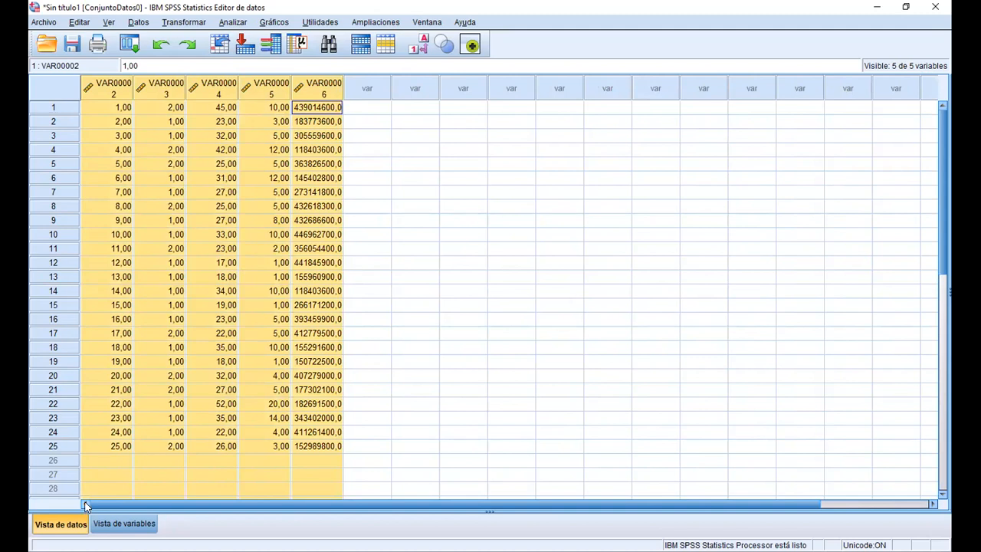
In the variable view, rename the first variable as ID and set its measure to Escala
left_click(120, 527)
double_click(122, 79)
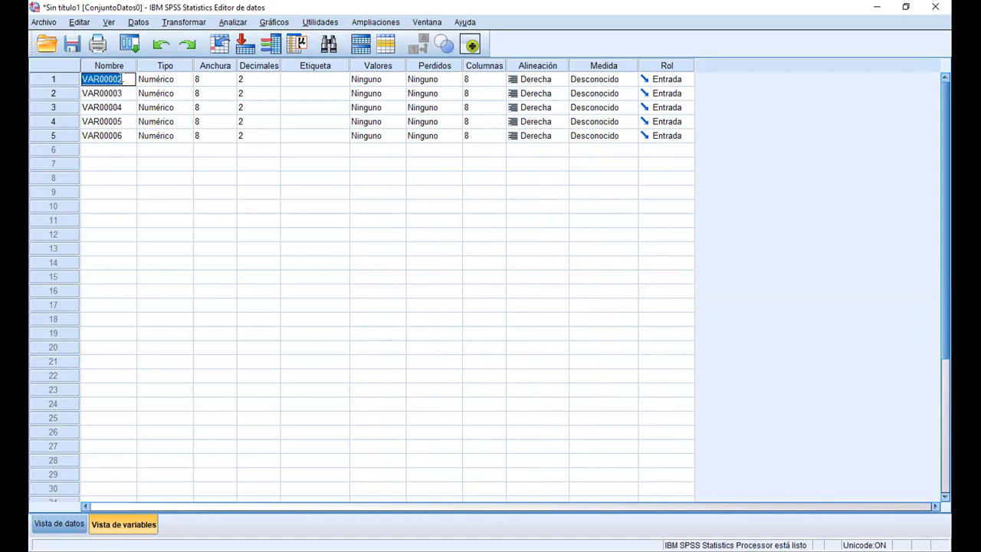
key("BackSpace")
type("ID")
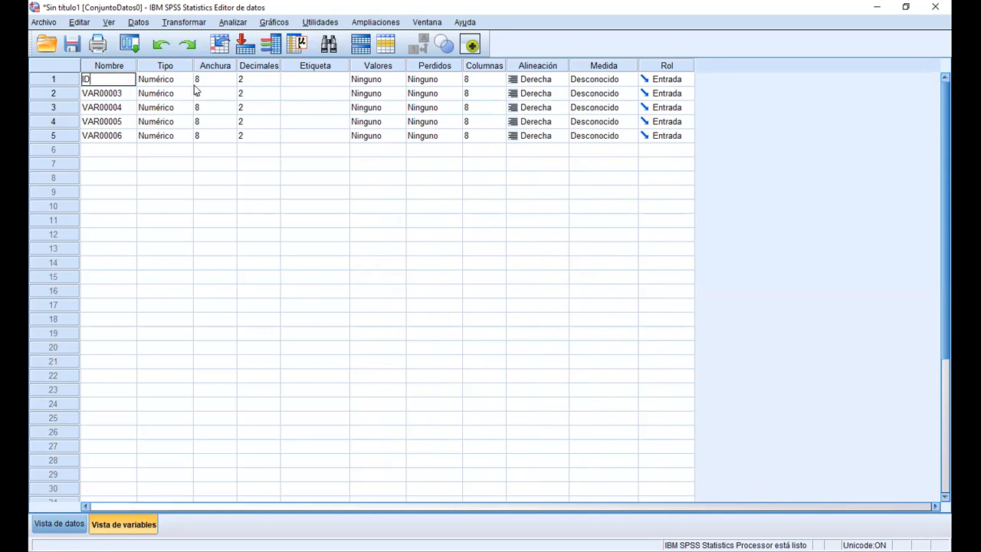
left_click(329, 83)
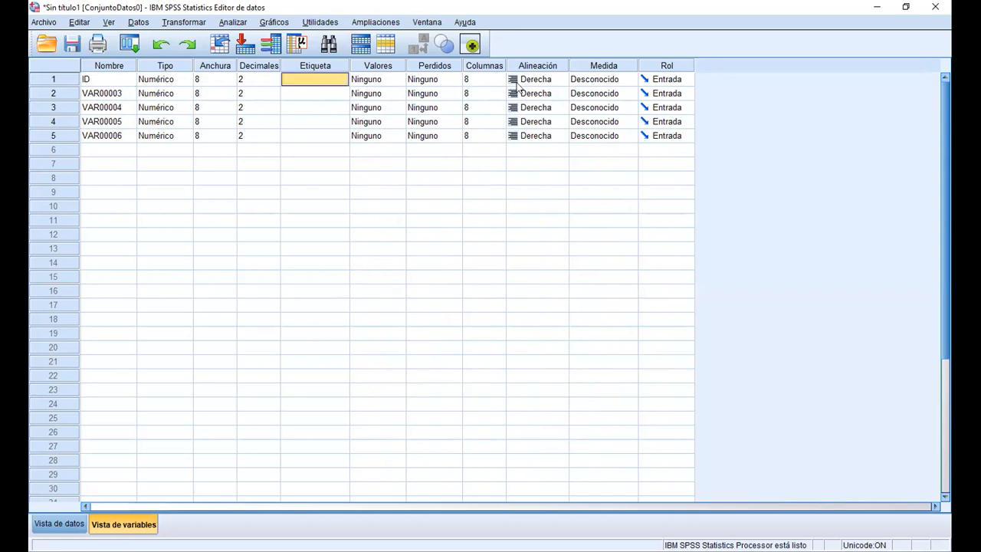
left_click(612, 80)
left_click(613, 93)
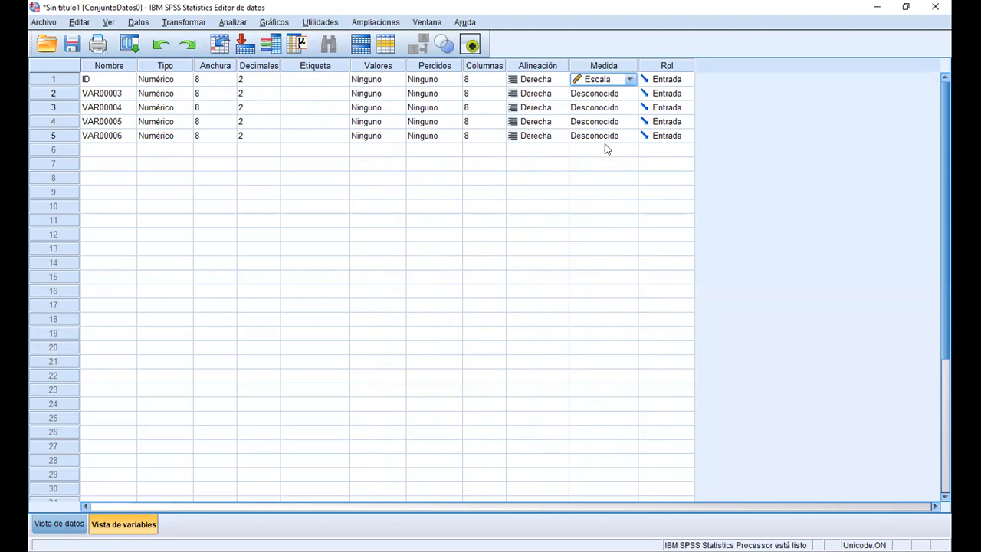
Rename the second variable as Sexo
left_click(123, 95)
double_click(114, 94)
double_click(115, 93)
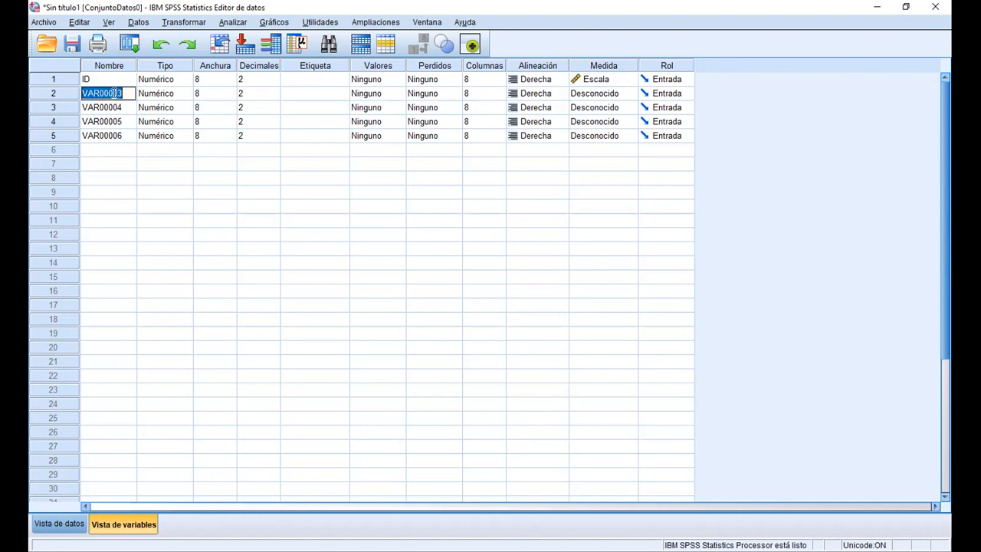
type("sEXO")
key("BackSpace")
key("BackSpace")
key("BackSpace")
key("BackSpace")
type("Sexo")
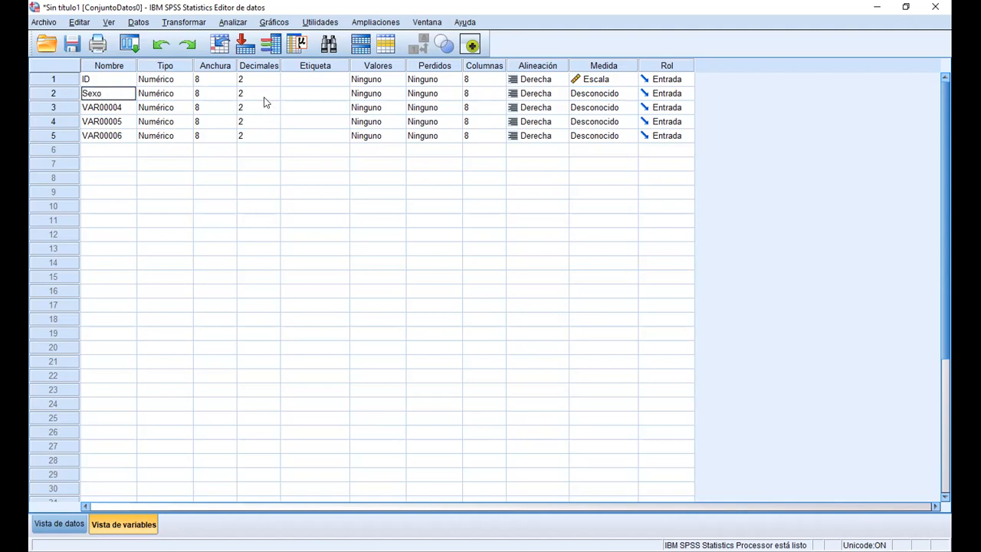
Give the Sexo variable the label "Sexo biologico" and set its measure to Nominal
left_click(329, 93)
type("S")
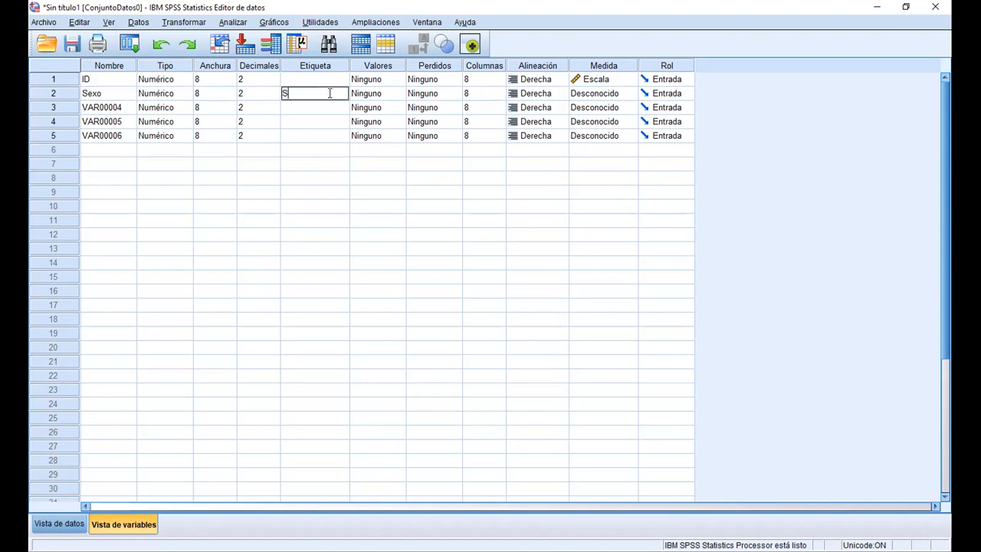
type("exo biologico")
left_click(601, 99)
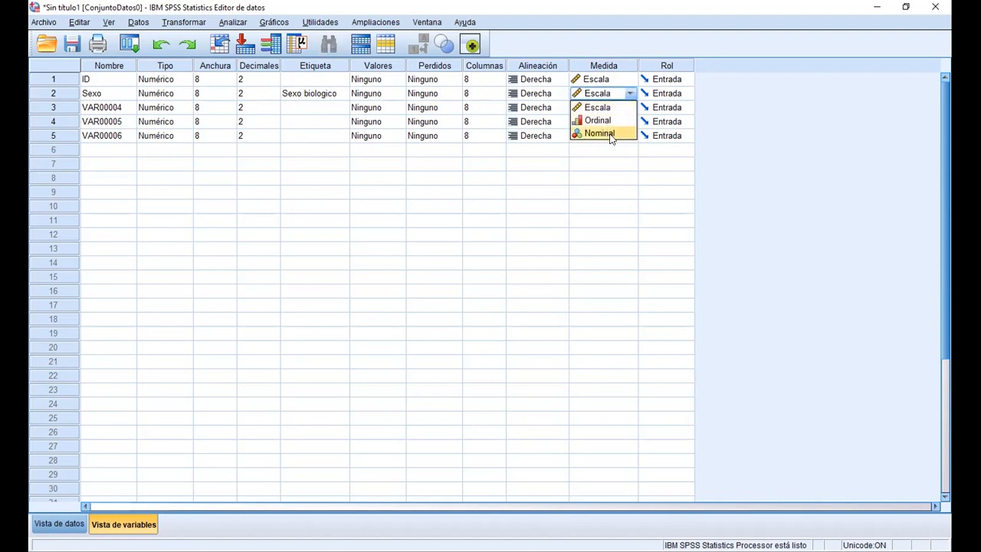
left_click(610, 134)
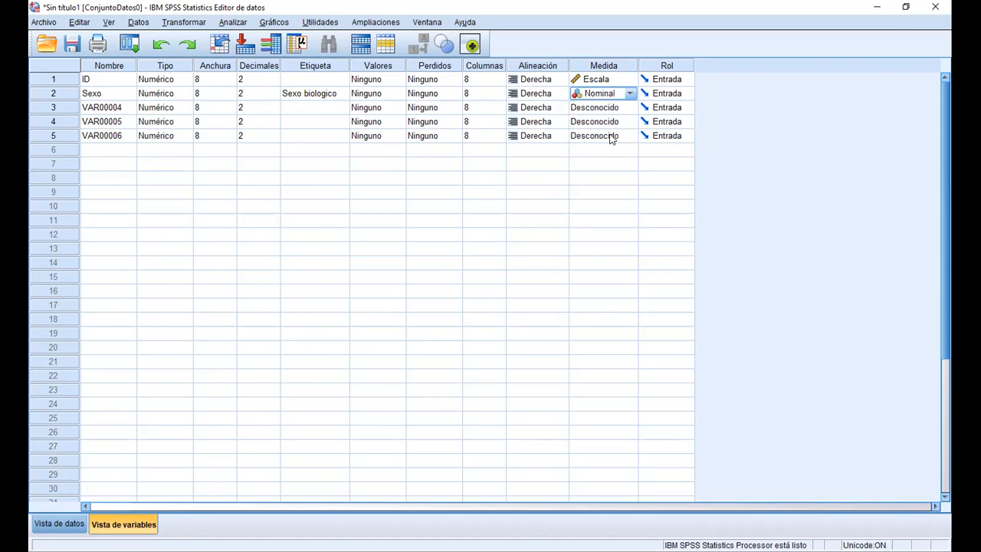
Rename the third, fourth and fifth variables as Edad, Experiencia and Salario
left_click(108, 110)
double_click(104, 107)
double_click(104, 107)
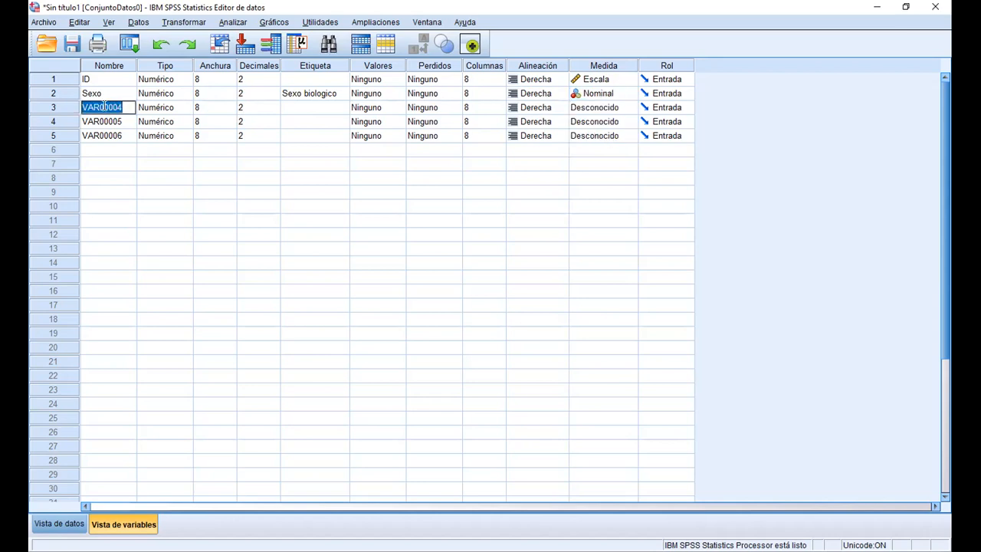
type("dad")
left_click(105, 122)
double_click(111, 123)
type("Experiencia")
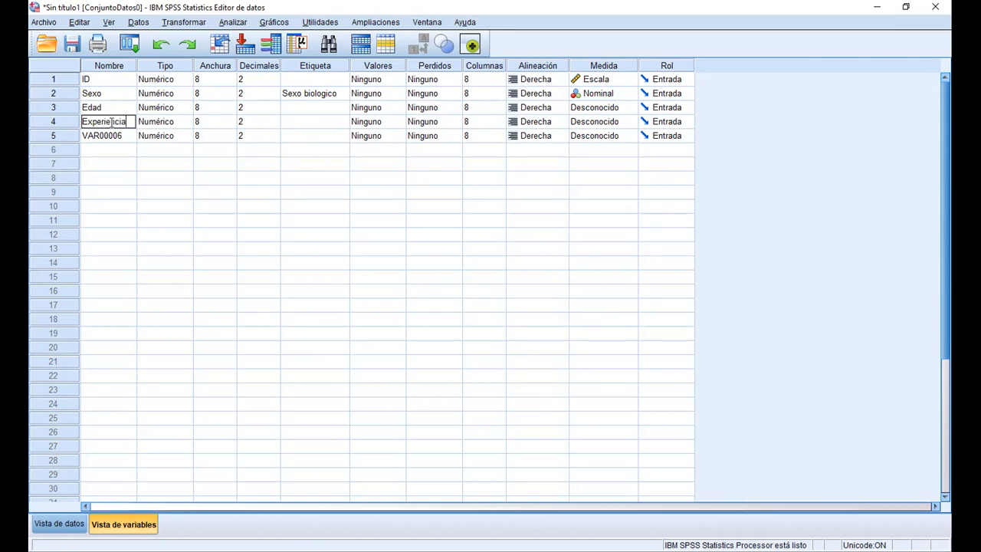
left_click(115, 135)
double_click(115, 136)
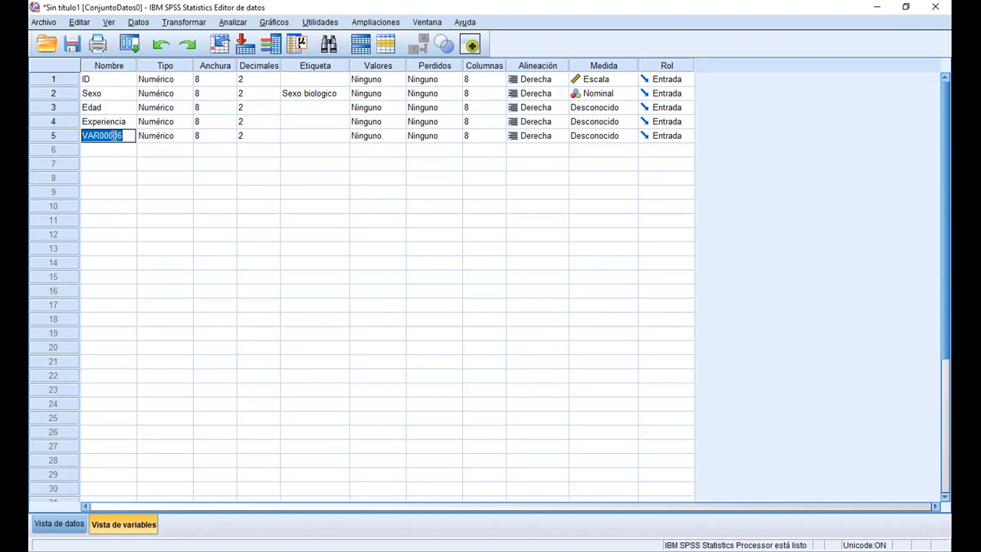
type("Salario")
Set the measure of the Edad, Experiencia and Salario variables to Escala
left_click(308, 120)
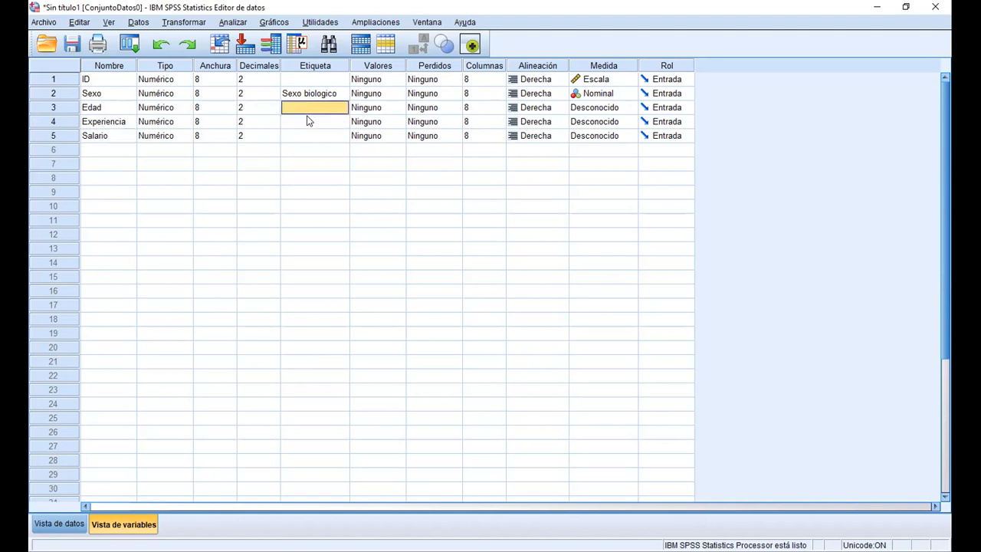
left_click_drag(312, 107, 311, 135)
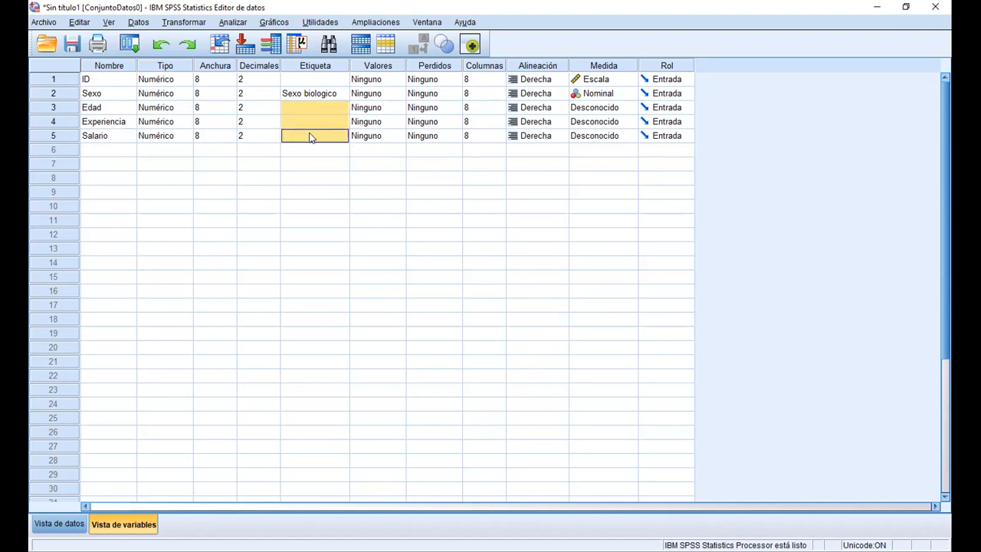
left_click(609, 108)
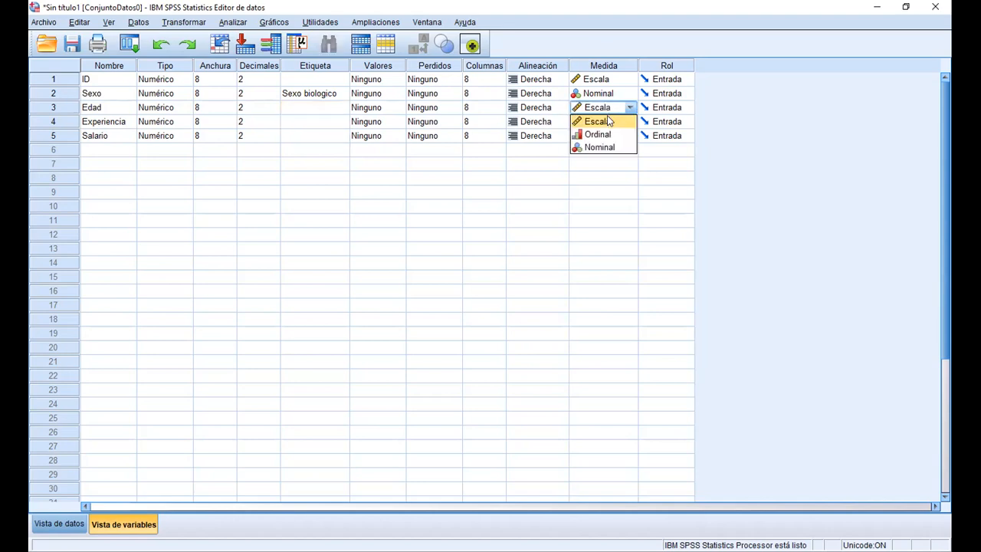
left_click(605, 122)
left_click(613, 121)
left_click(613, 135)
left_click(621, 136)
left_click(621, 151)
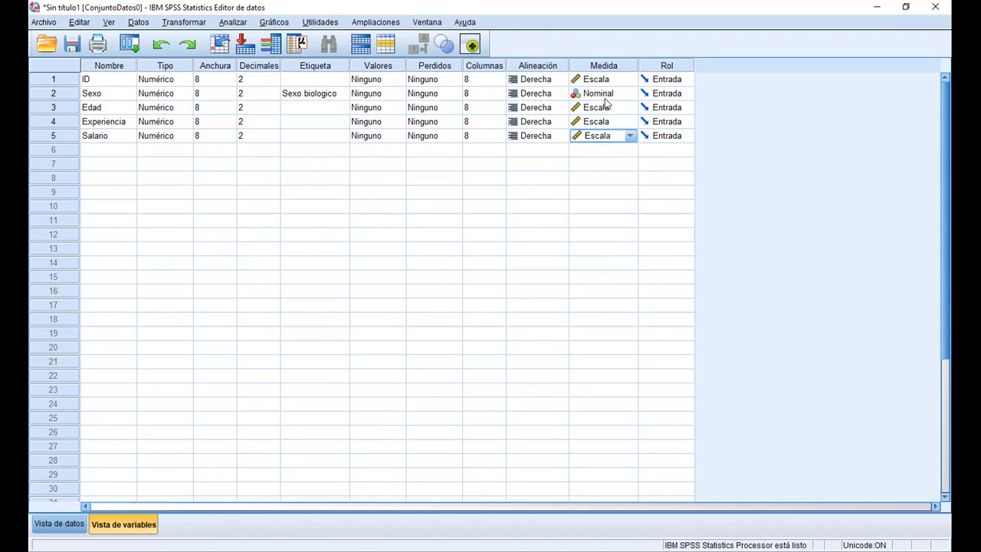
Examine the named columns ID, Sexo, Edad, Experiencia and Salario in the data view, especially the codes under Sexo
left_click(64, 93)
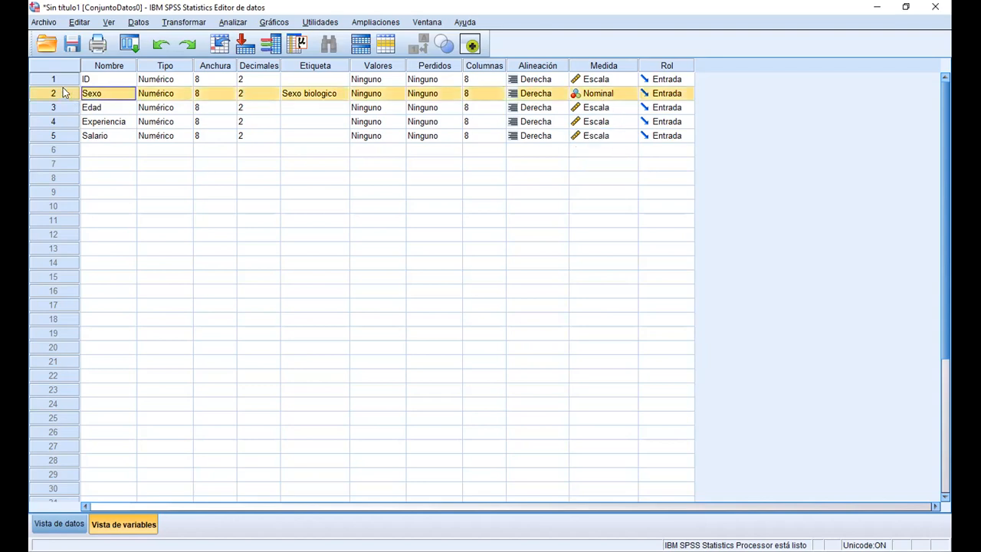
left_click(367, 93)
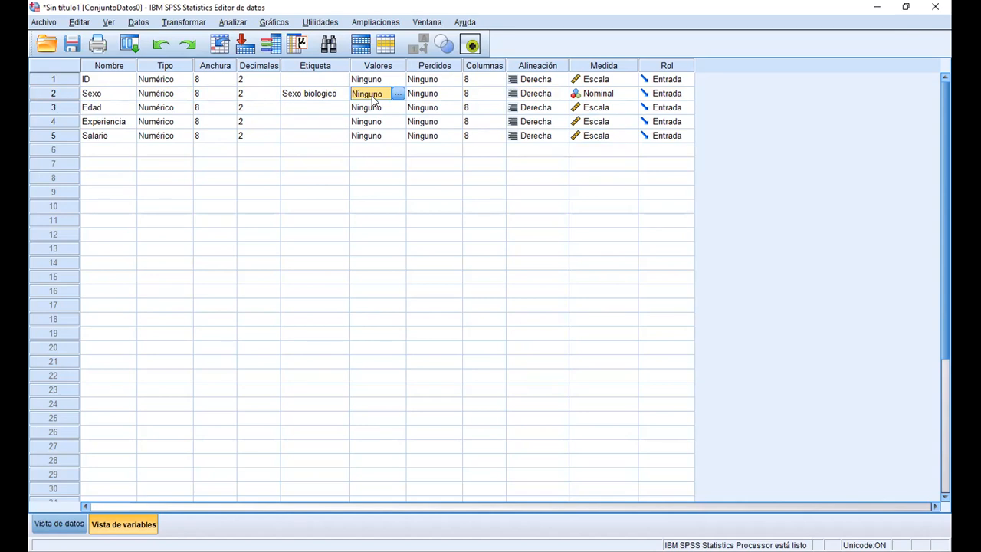
left_click(64, 524)
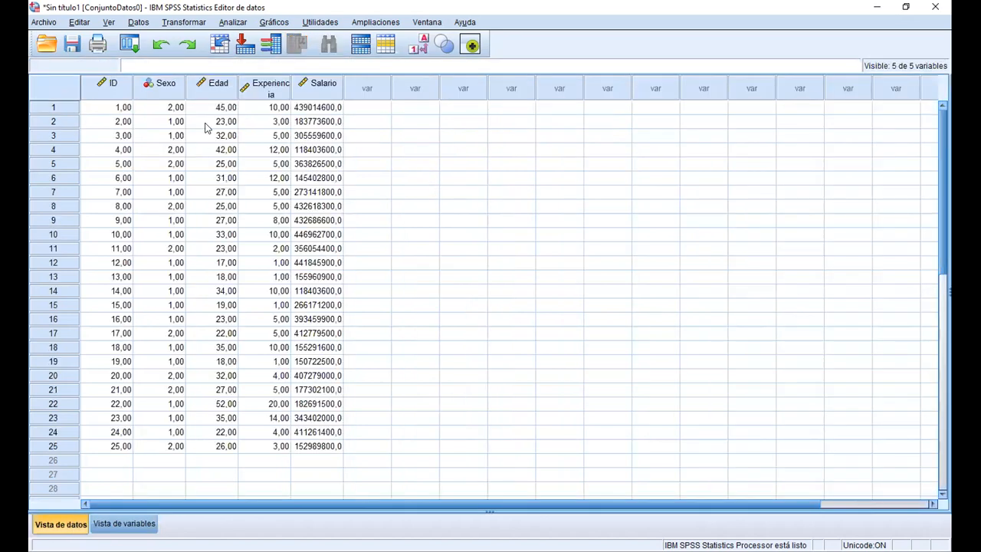
left_click(164, 86)
left_click(105, 86)
left_click(162, 86)
left_click(222, 86)
left_click(279, 90)
left_click(319, 90)
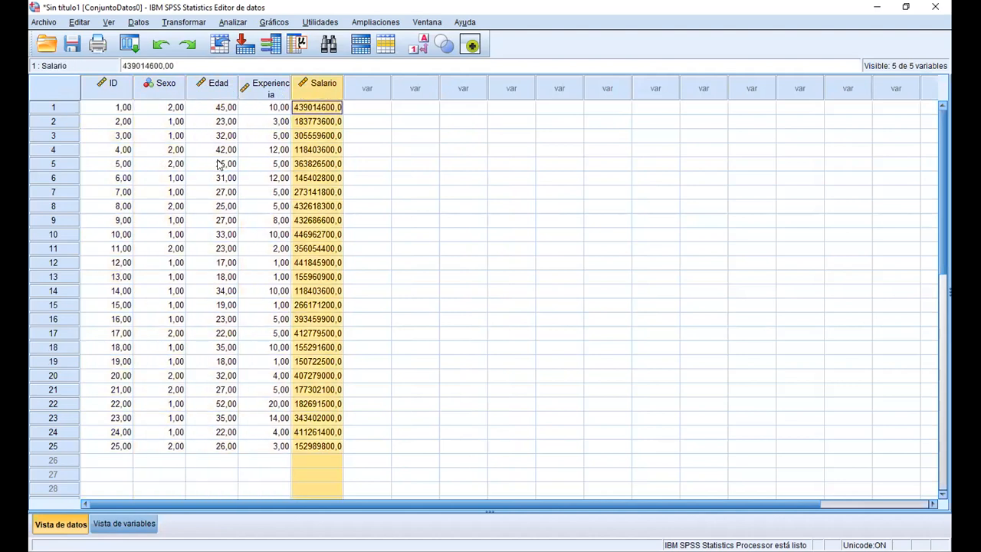
left_click(155, 89)
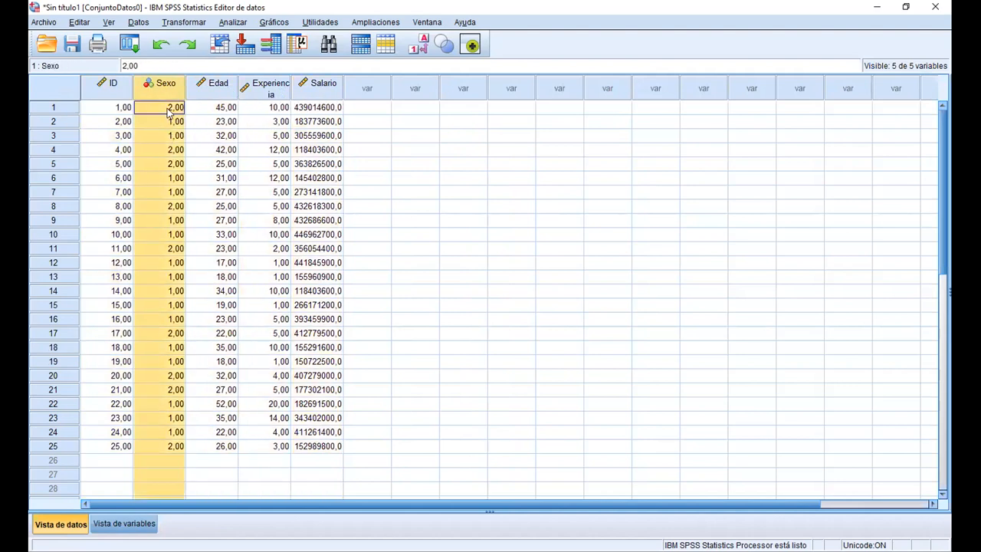
Back in the variable view, open the value labels of Sexo and add the label Mujer for value 1
left_click(136, 526)
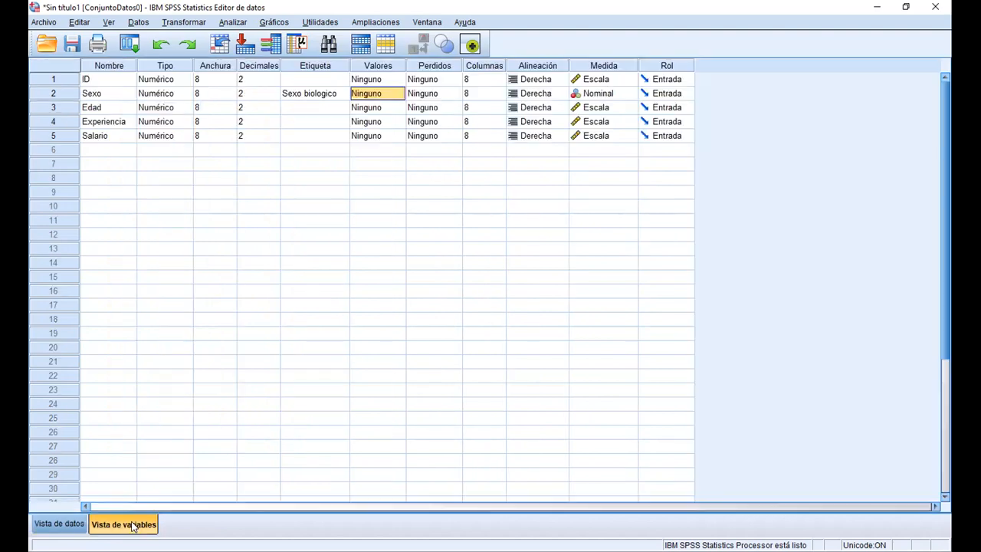
left_click(389, 94)
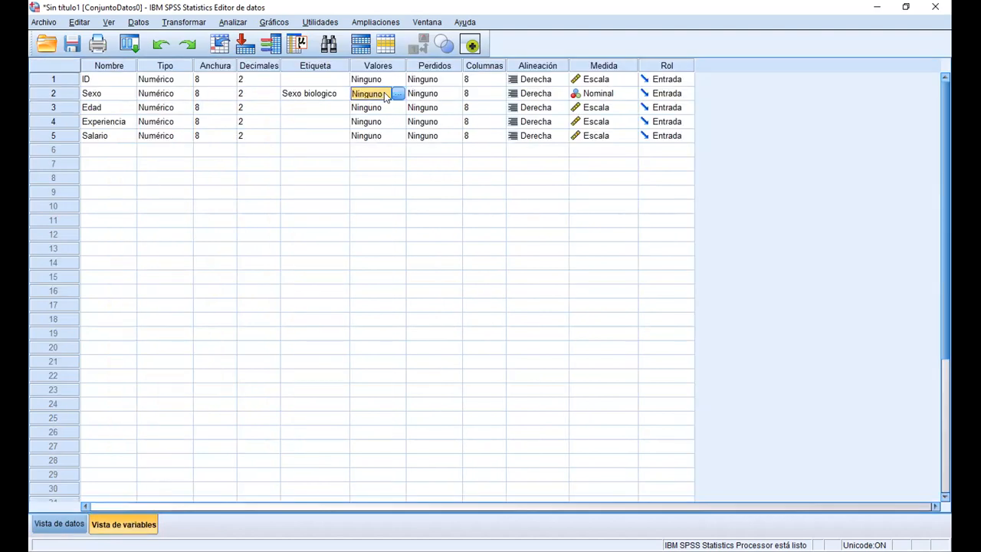
left_click(53, 95)
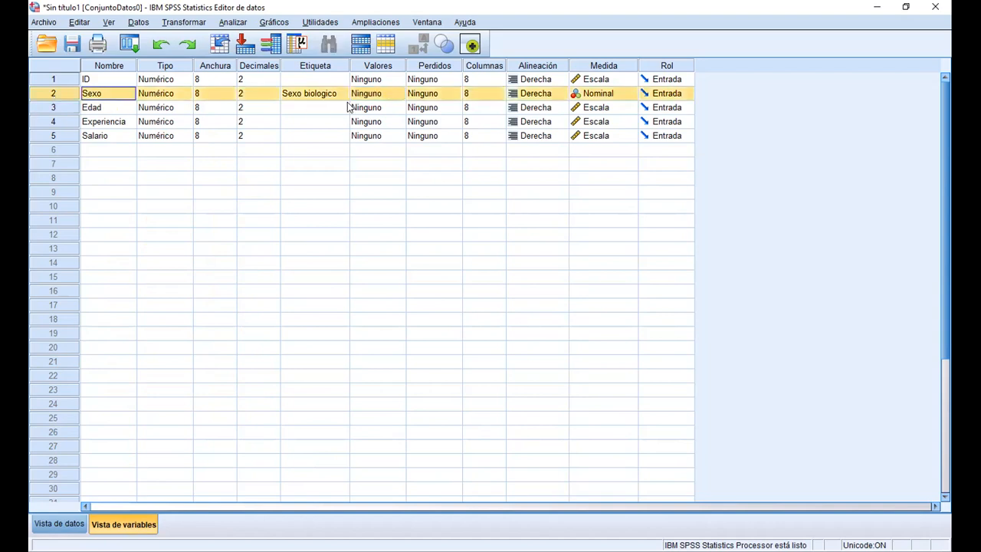
left_click(392, 94)
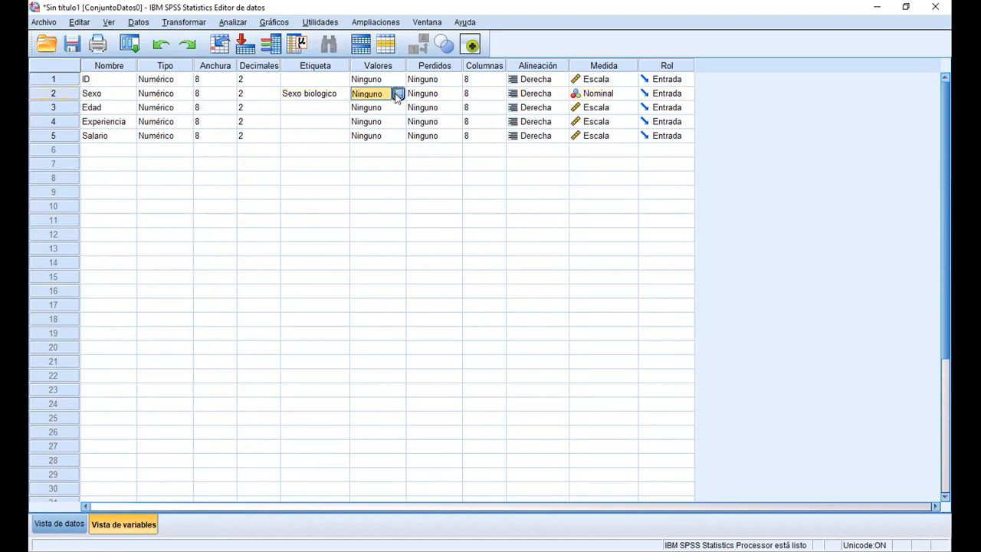
left_click(399, 93)
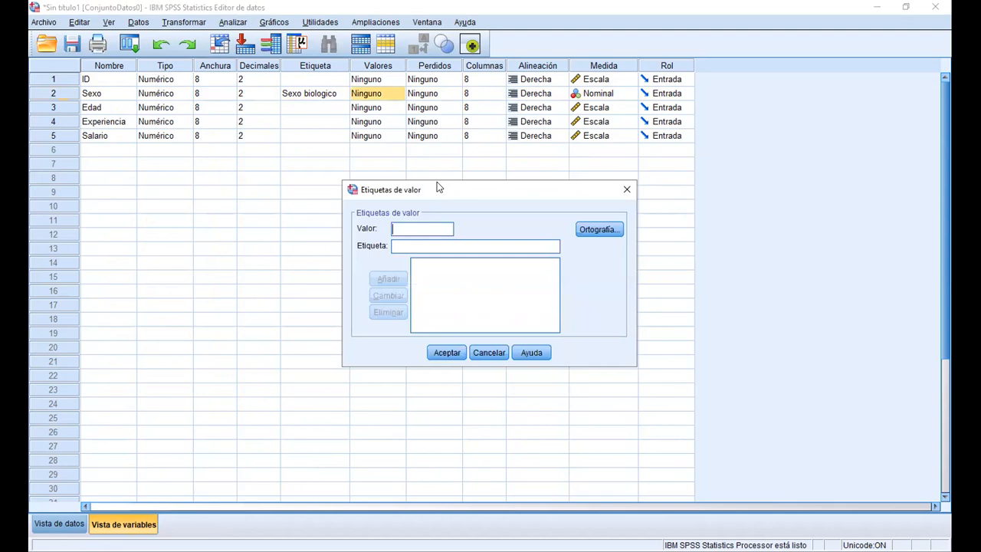
left_click_drag(436, 186, 360, 164)
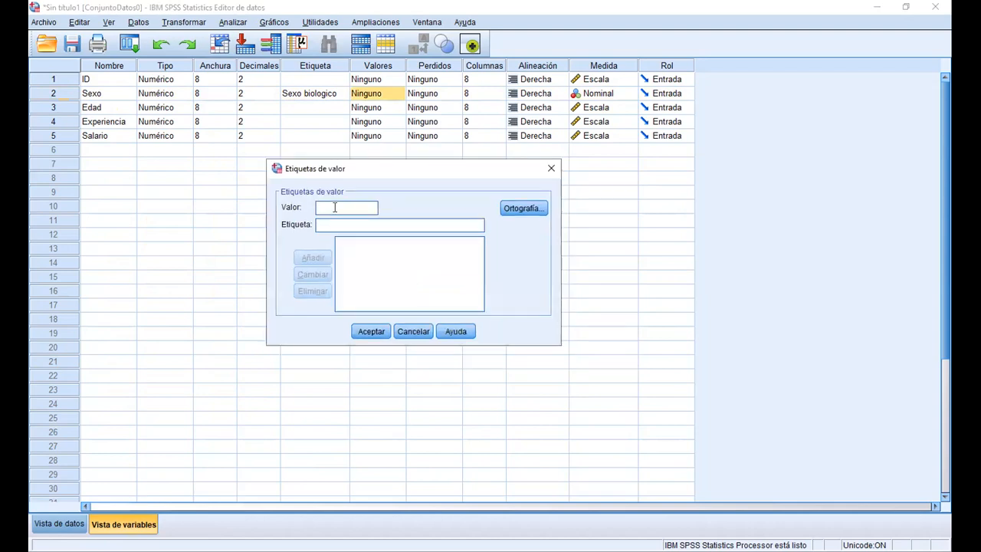
type("1")
key("Tab")
type("Mujer")
key("Return")
Add the label Hombre for value 2 of Sexo and accept the value labels
type("2")
key("Tab")
type("Hombre")
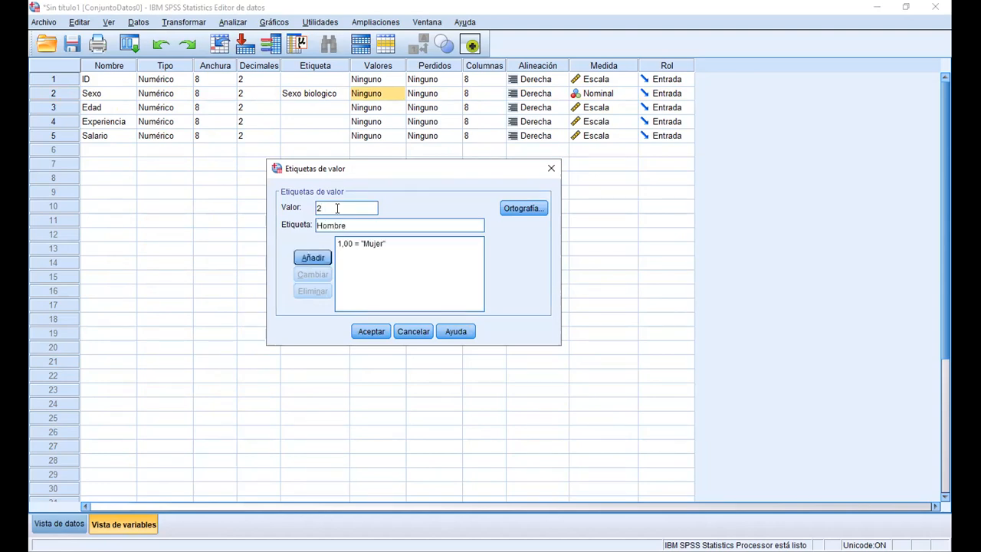
left_click(312, 258)
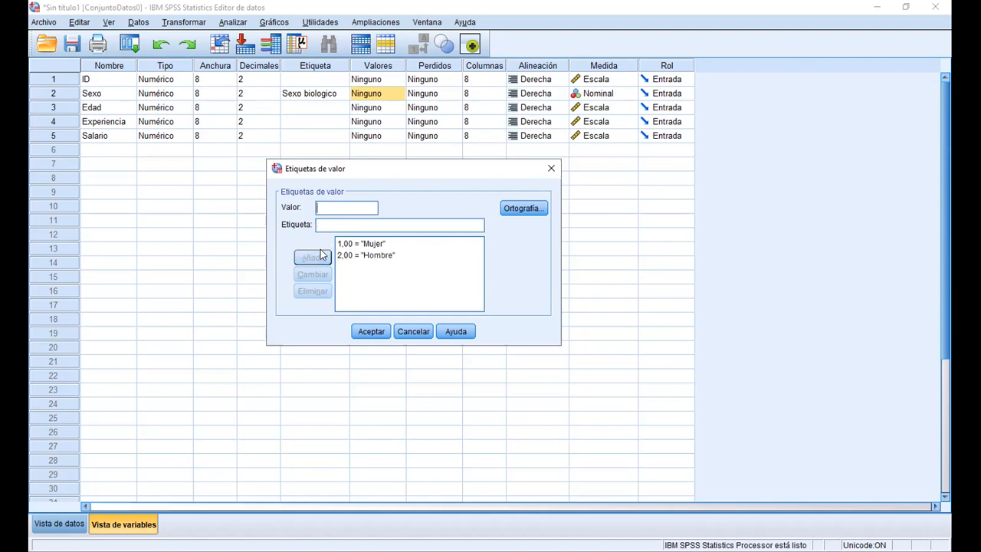
left_click(371, 331)
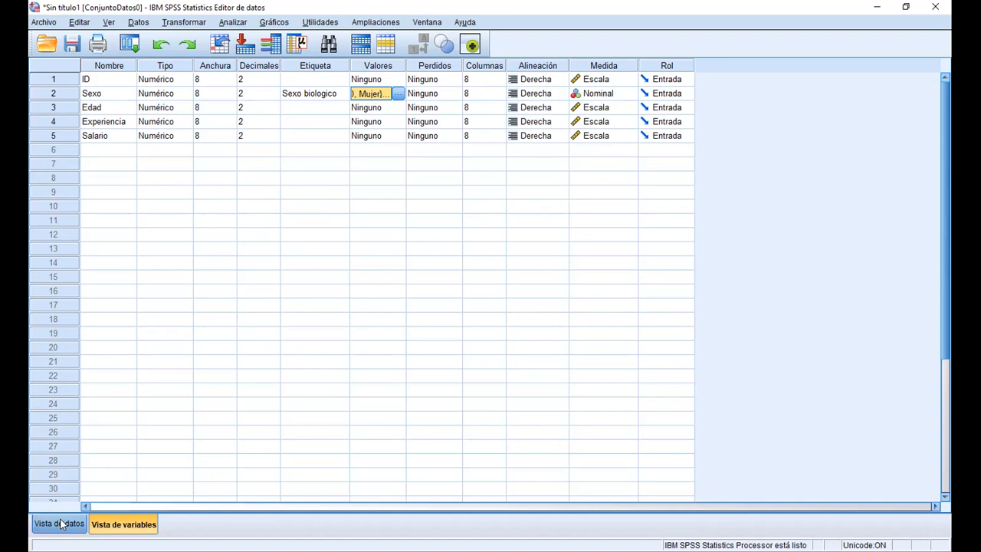
left_click(44, 23)
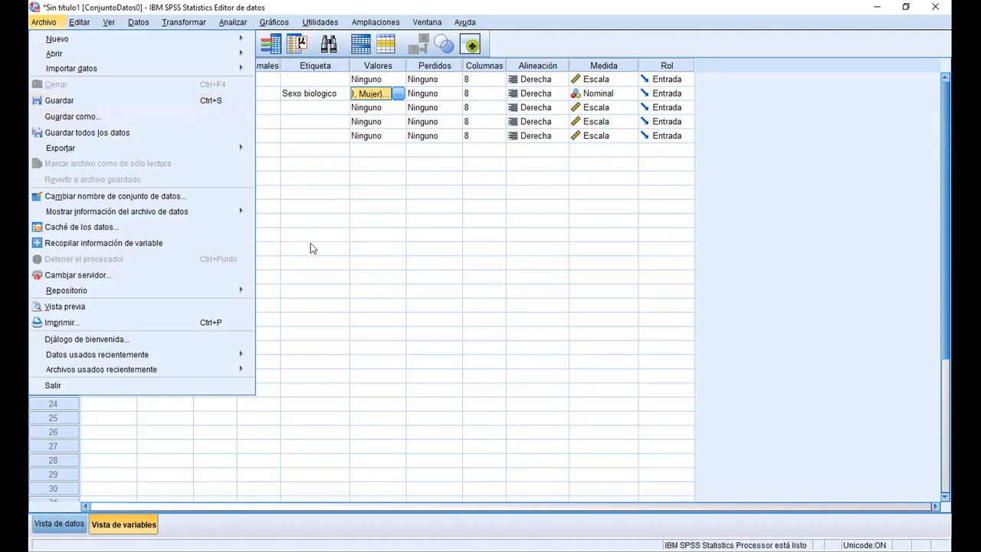
left_click(329, 97)
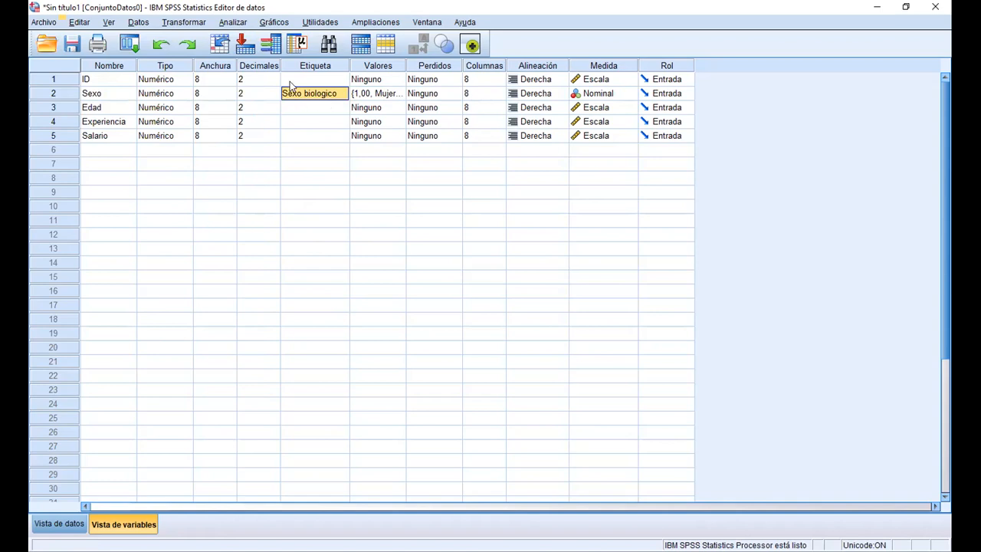
Start a Descriptivos analysis and add Edad, Experiencia and Salario as its variables
left_click(237, 23)
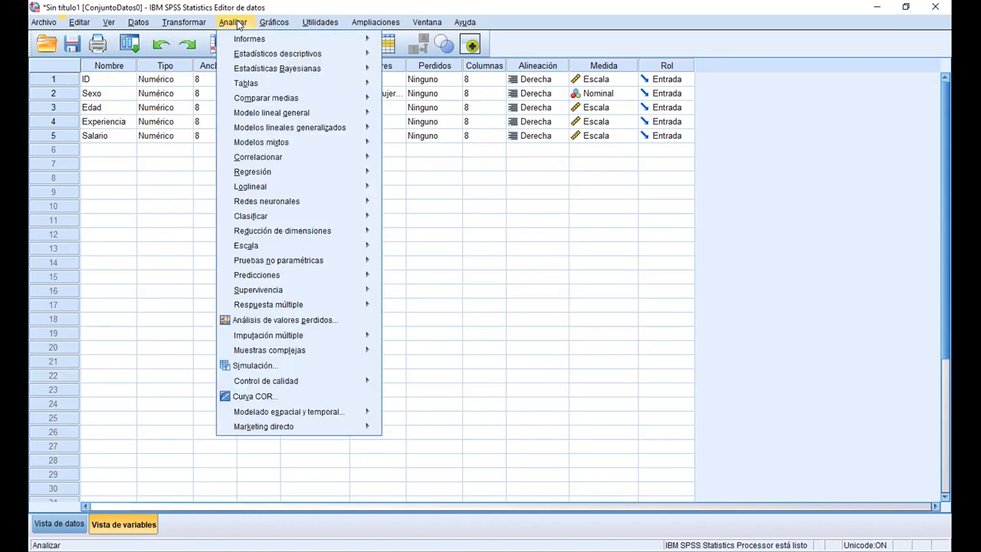
mouse_move(247, 54)
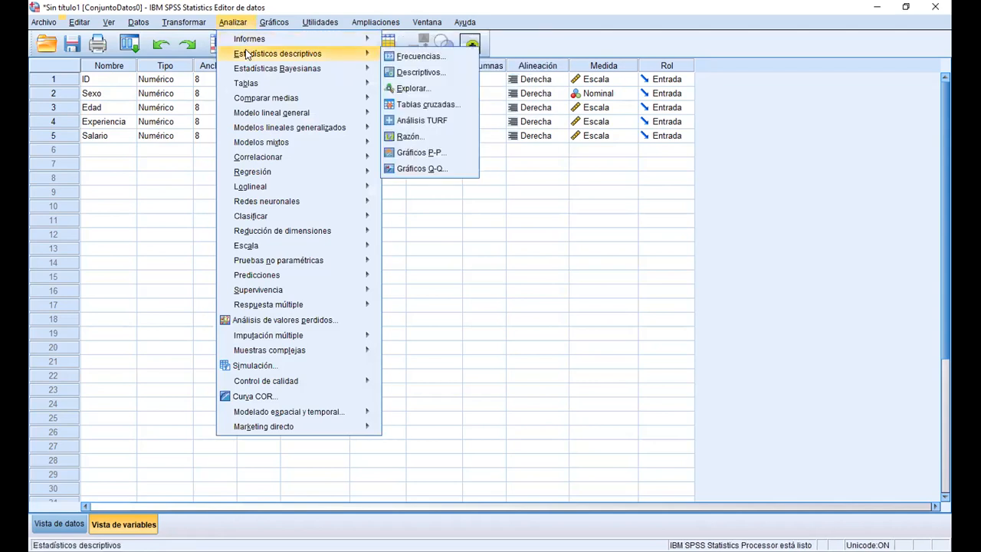
left_click(409, 71)
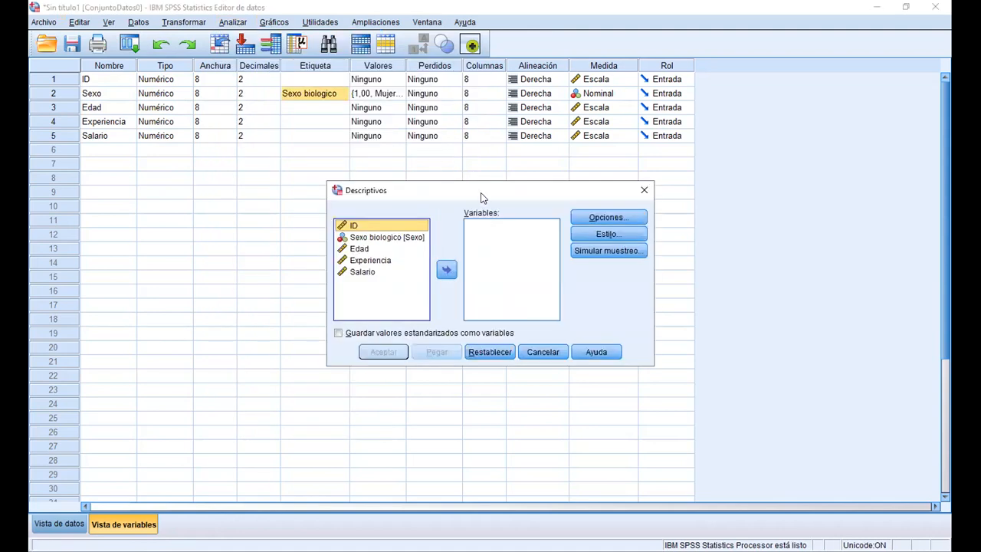
left_click_drag(482, 198, 430, 166)
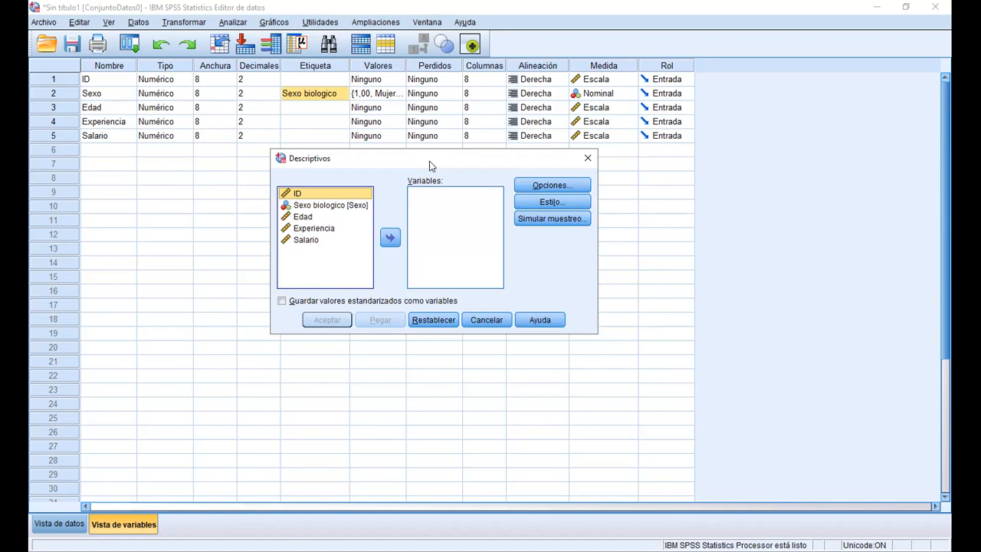
left_click(314, 217)
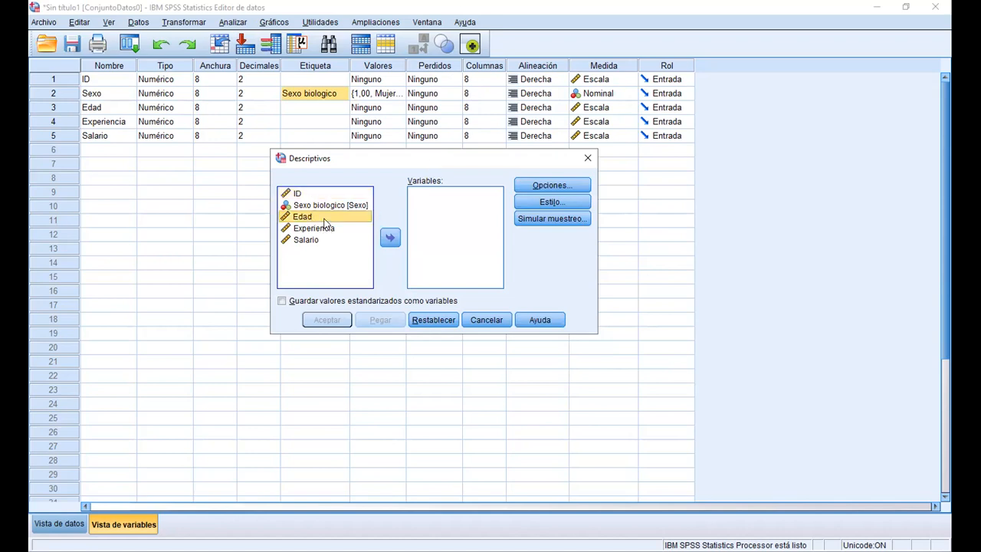
key("shift+Down")
key("shift+Down")
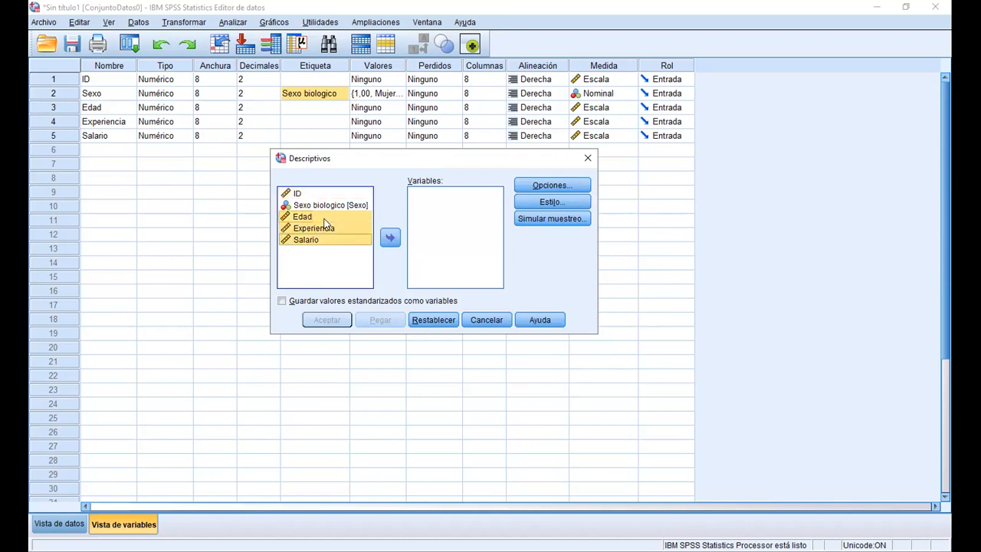
left_click(391, 240)
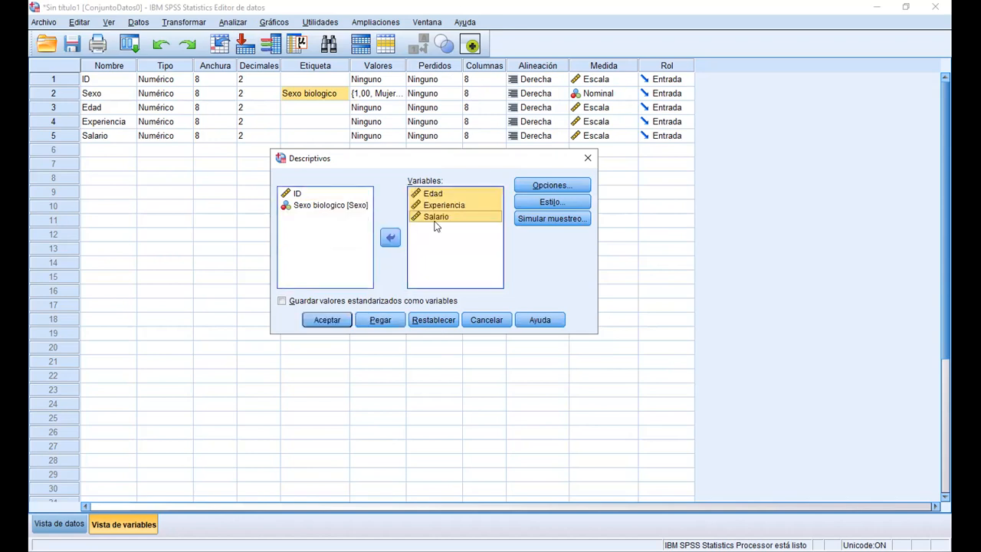
Add Varianza to the statistics in the Descriptivos options and run the analysis
left_click(446, 249)
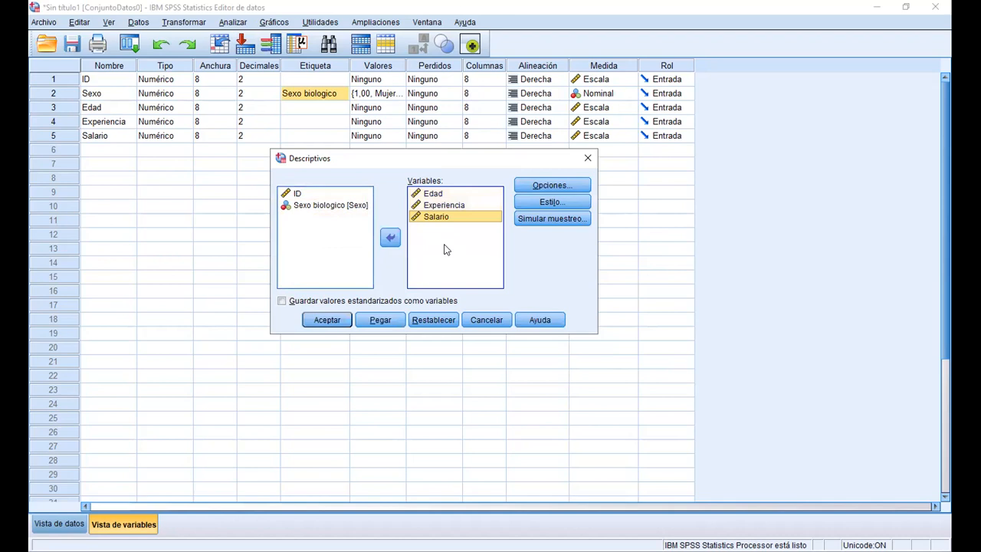
left_click(539, 188)
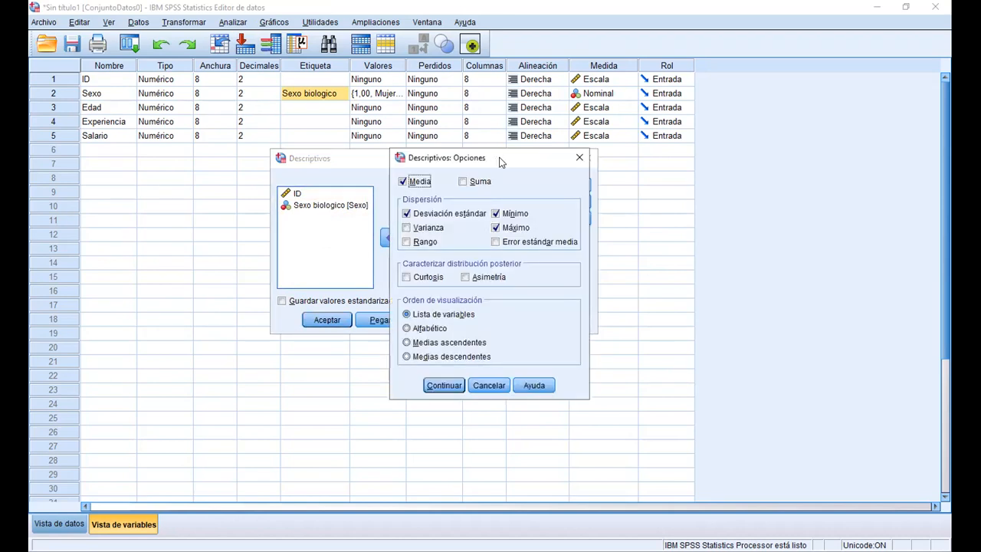
left_click_drag(499, 162, 705, 160)
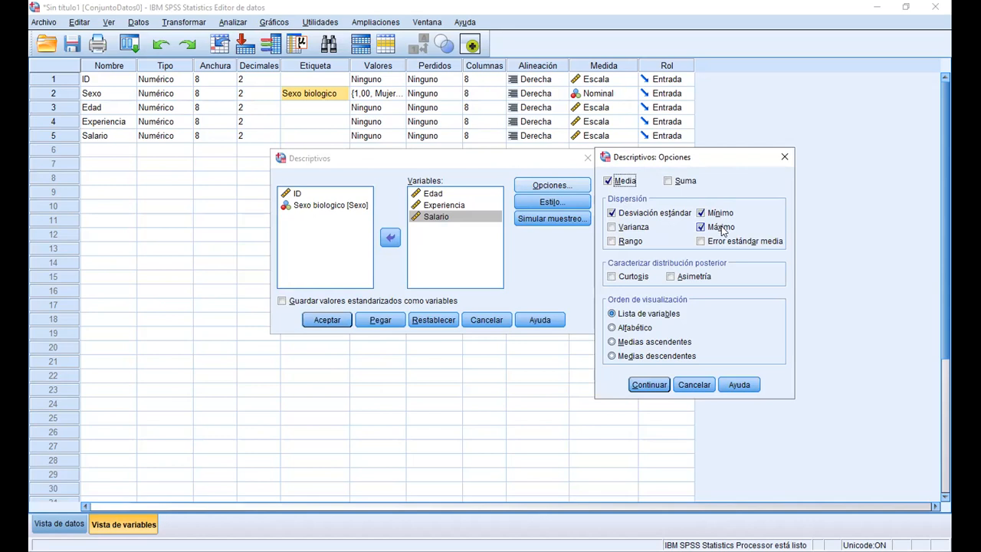
left_click(612, 228)
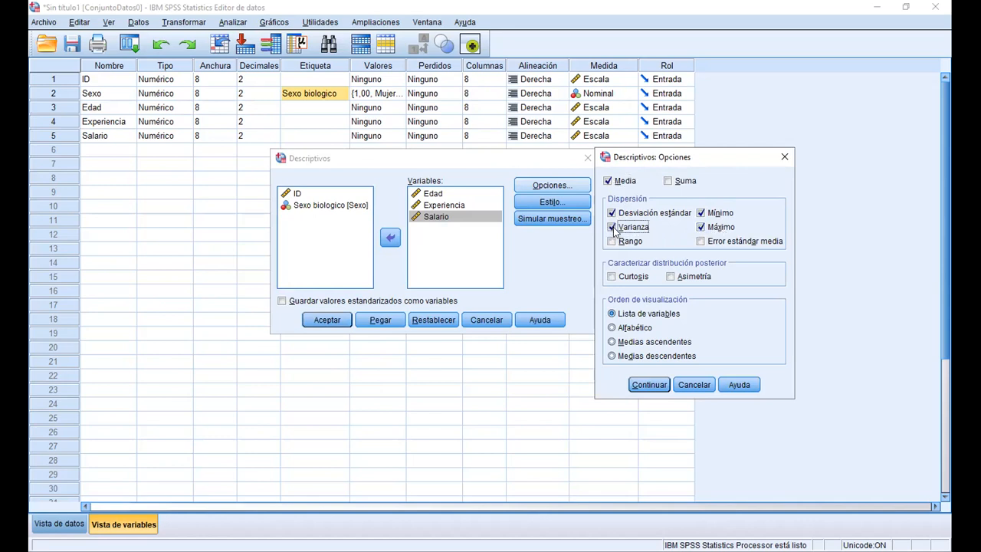
left_click(657, 388)
left_click(333, 325)
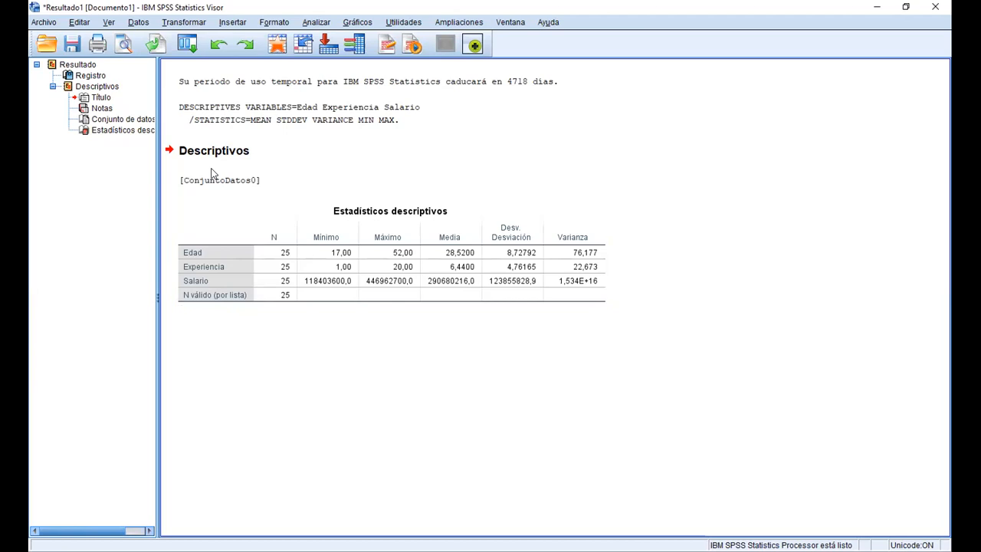
left_click(310, 279)
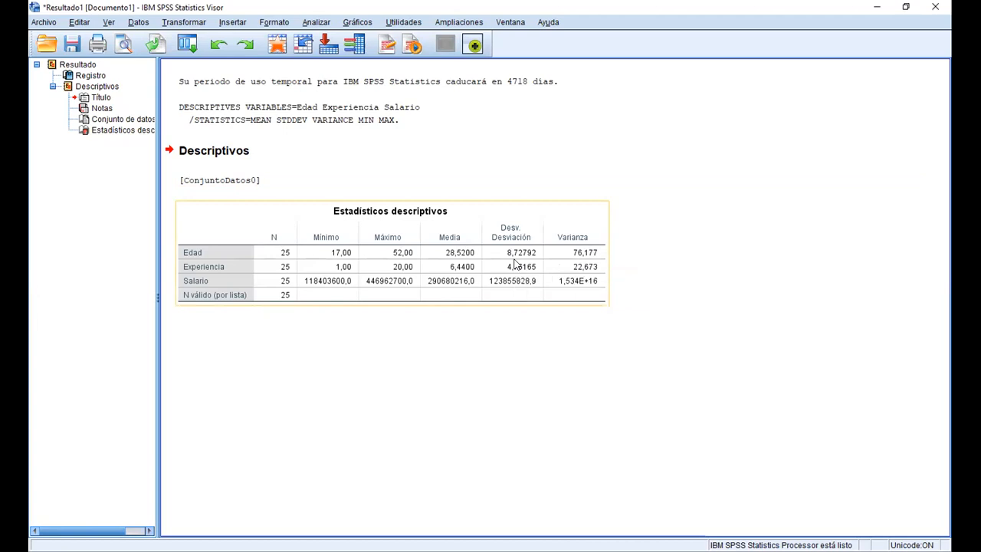
left_click(284, 170)
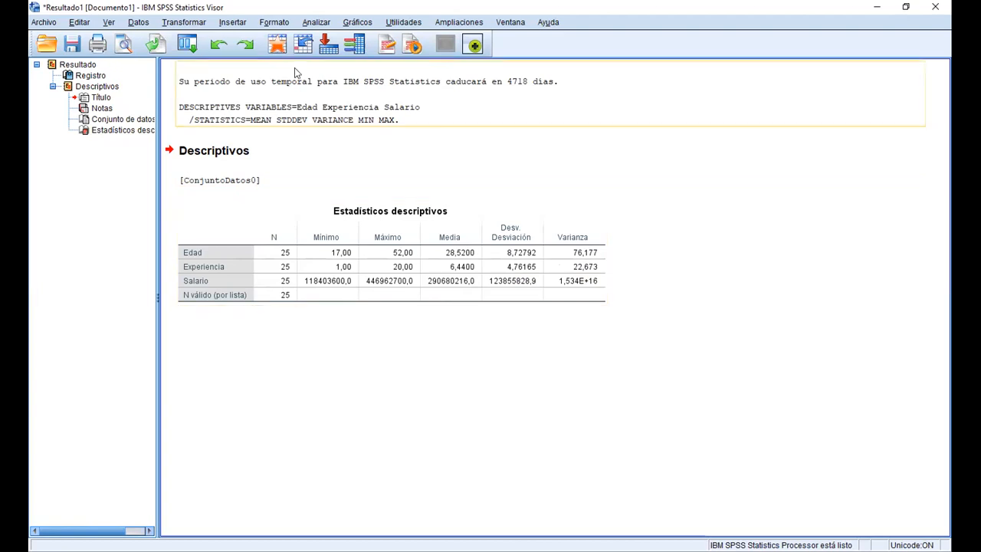
Start a Frecuencias analysis and add Edad, Experiencia and Salario as its variables
left_click(315, 22)
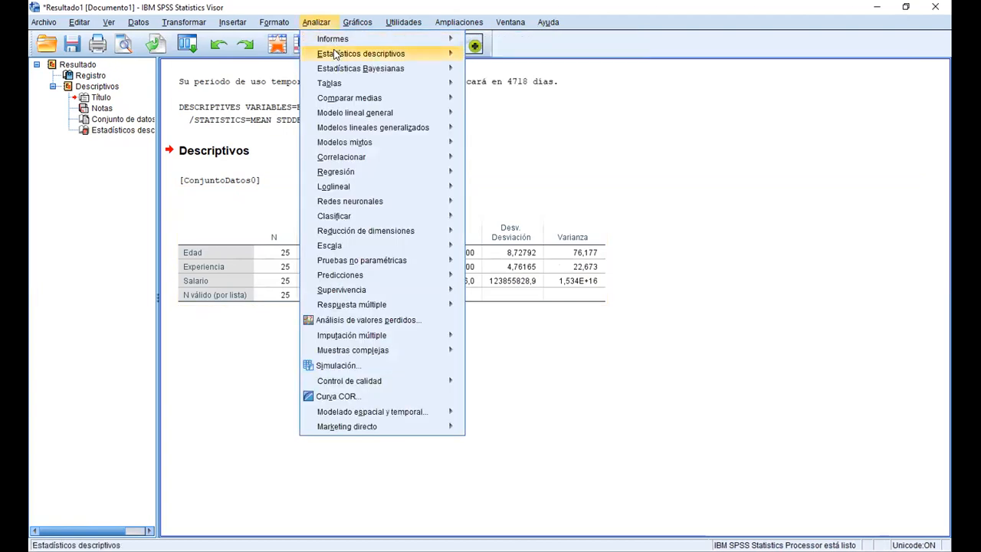
mouse_move(335, 54)
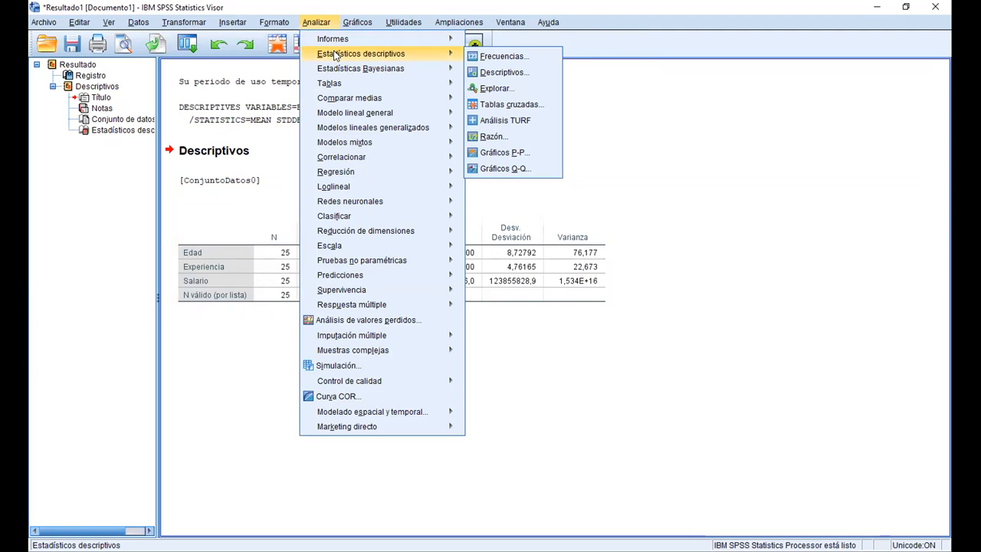
left_click(494, 60)
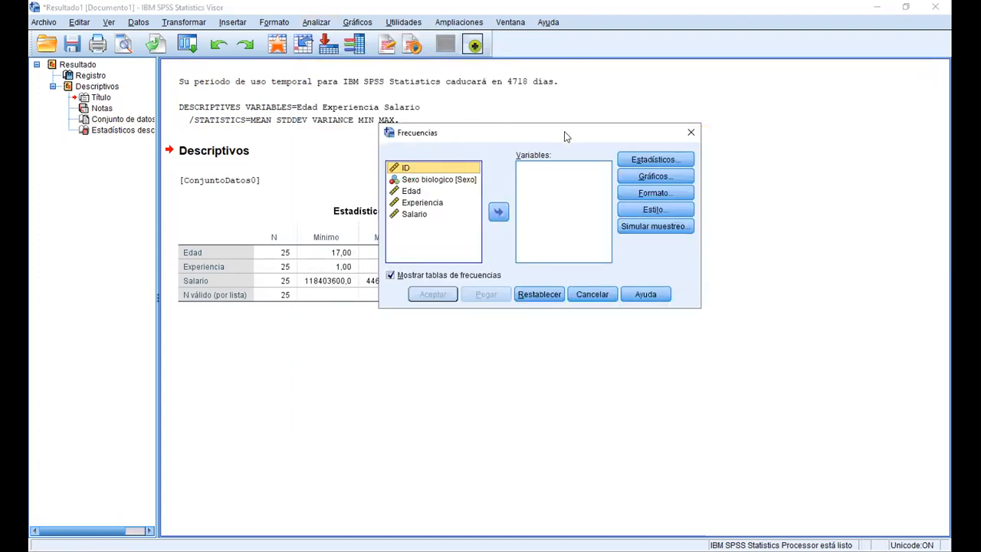
left_click_drag(565, 136, 446, 182)
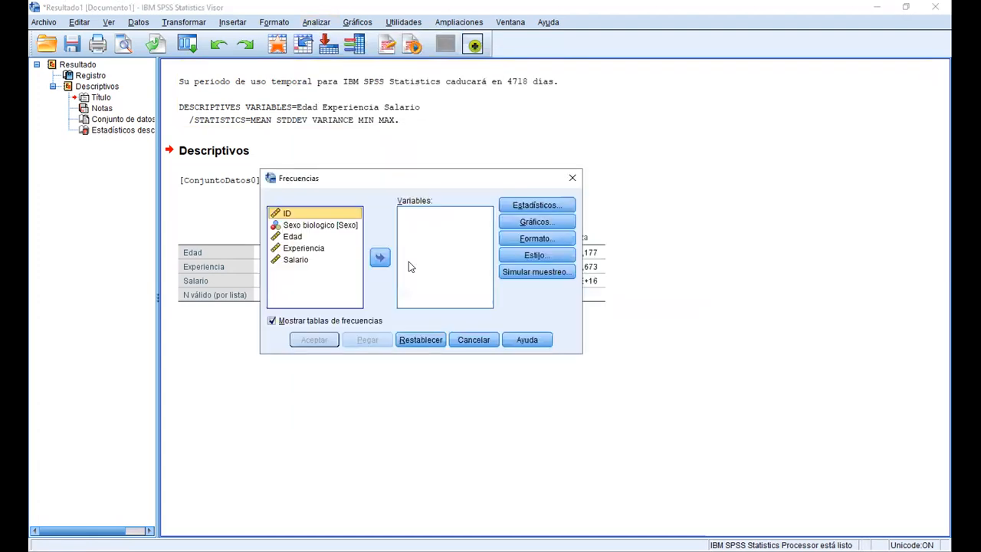
left_click(292, 237)
key("shift+Down")
key("shift+Down")
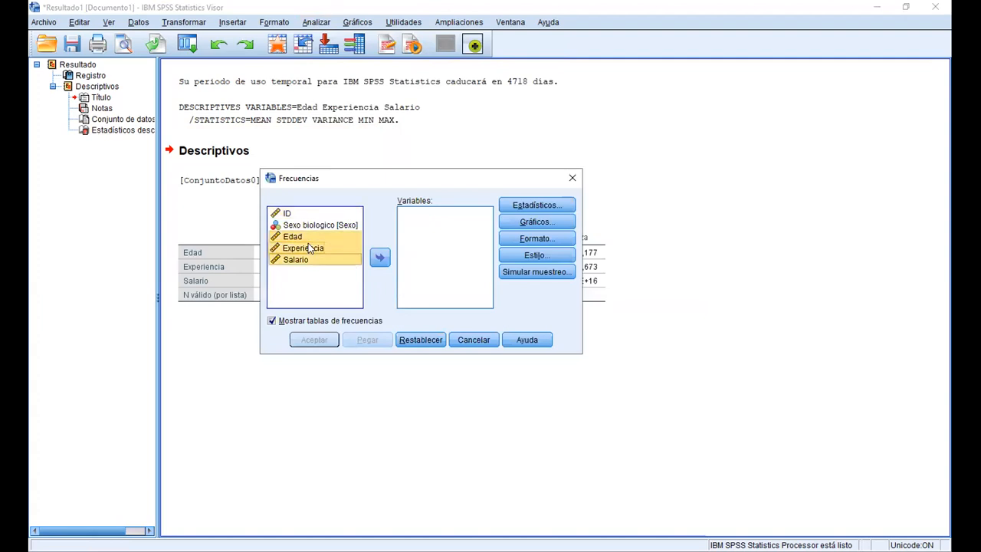
left_click(381, 258)
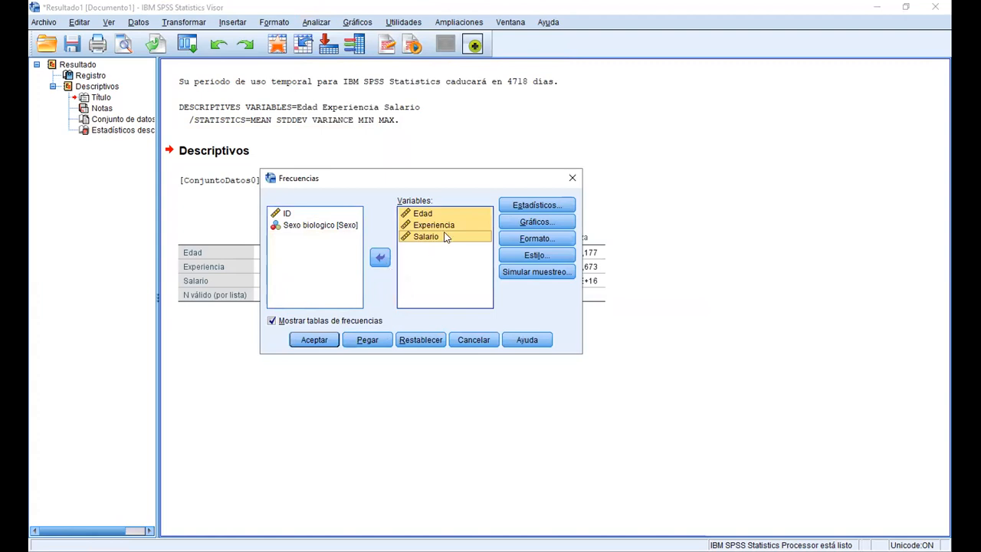
In the Frecuencias statistics, include Media, Mediana, Moda and Cuartiles
left_click(543, 205)
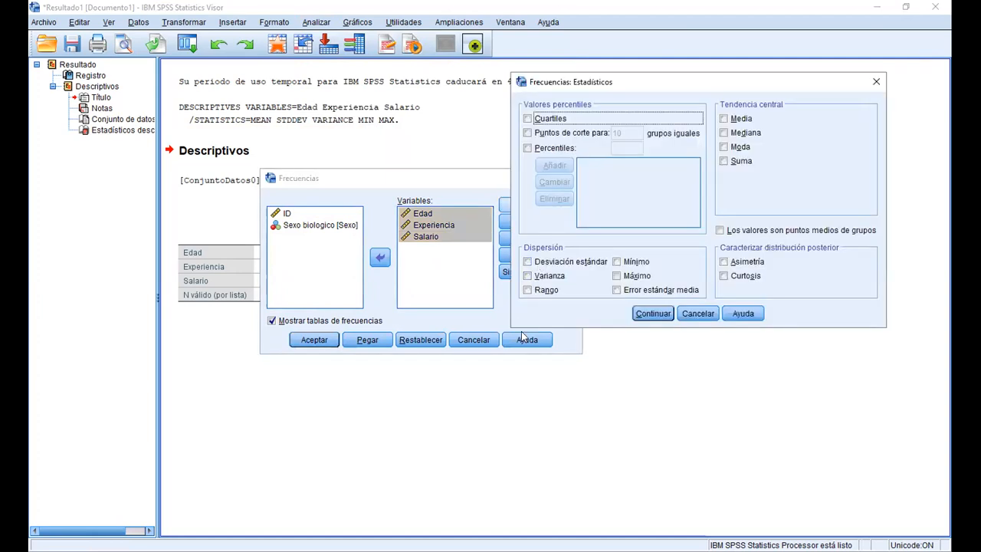
left_click(724, 121)
left_click(724, 134)
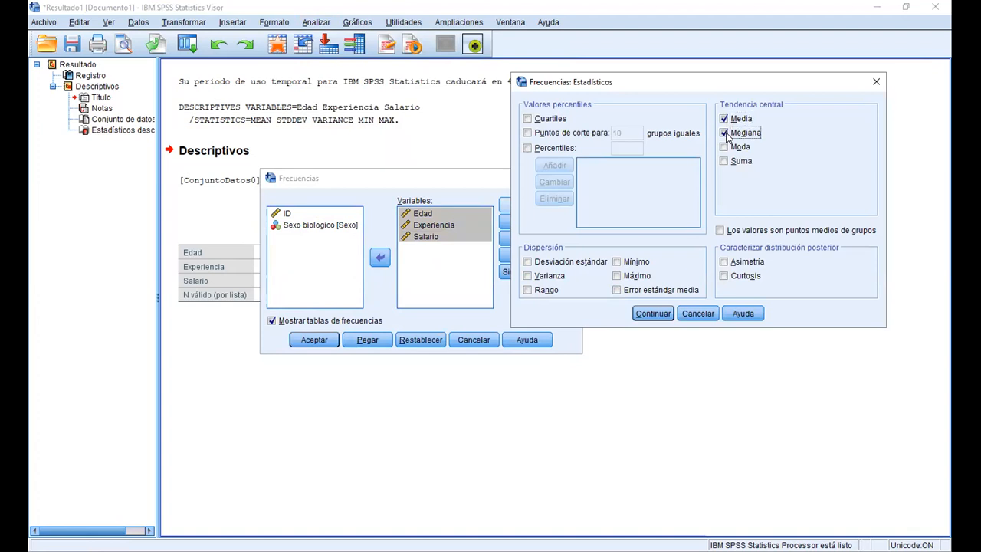
left_click(724, 147)
left_click(527, 118)
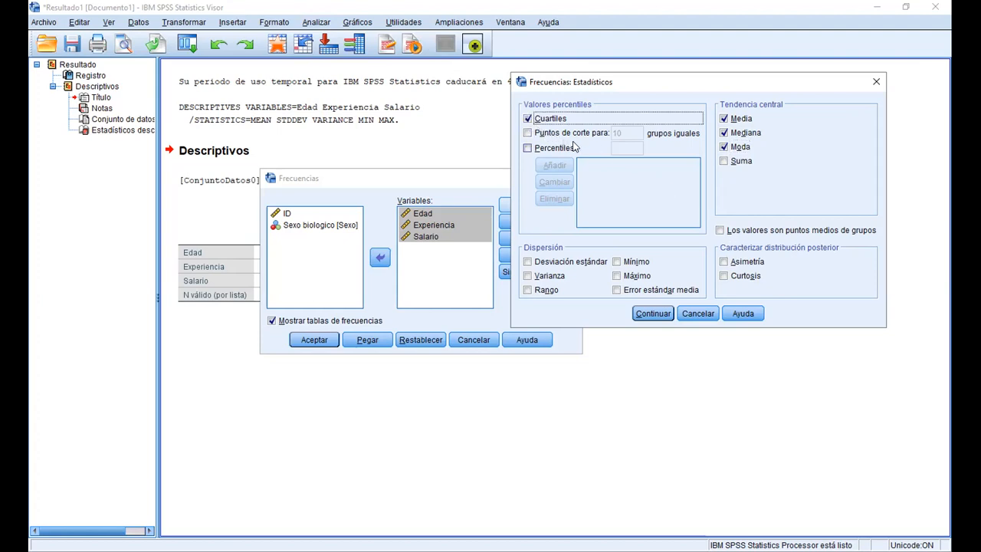
Include Desviación estándar, Varianza, Rango, Mínimo and Máximo as dispersion measures and accept the statistics, keeping the frequency tables shown
left_click(527, 262)
left_click(527, 276)
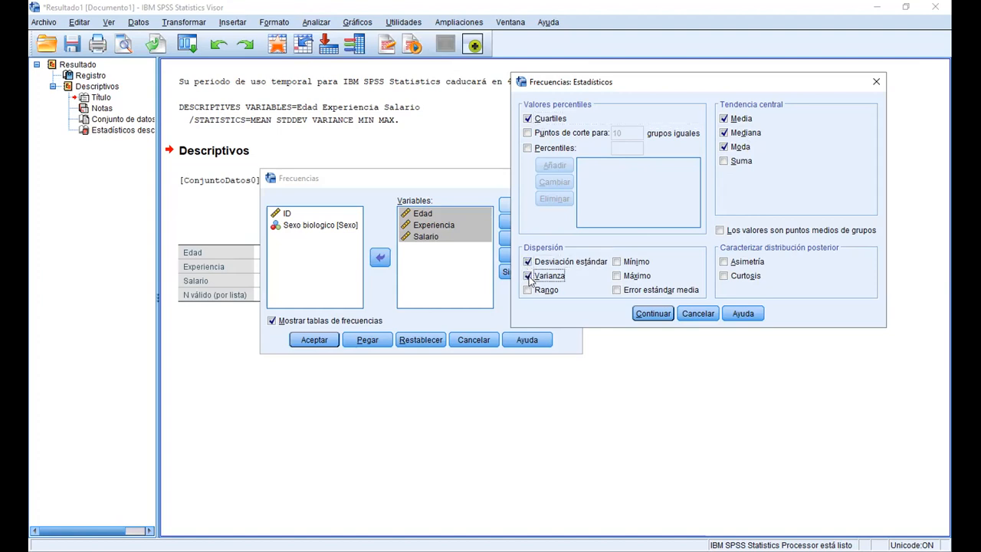
left_click(527, 290)
left_click(616, 261)
left_click(617, 276)
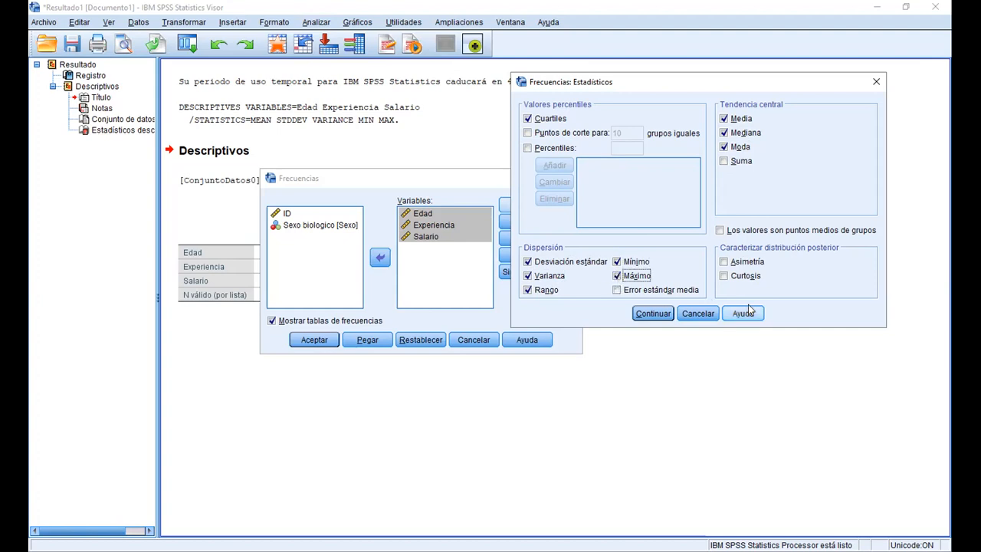
left_click(653, 315)
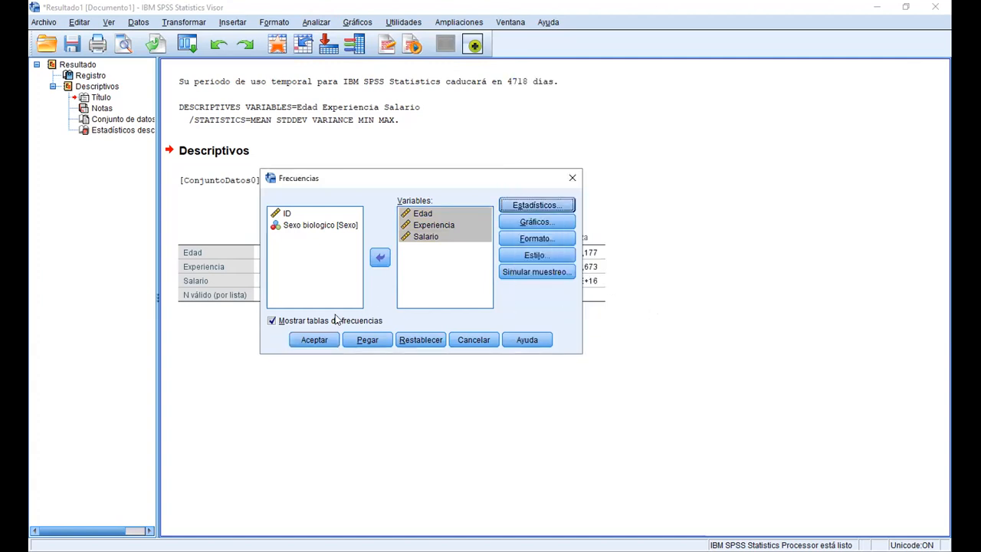
left_click(271, 321)
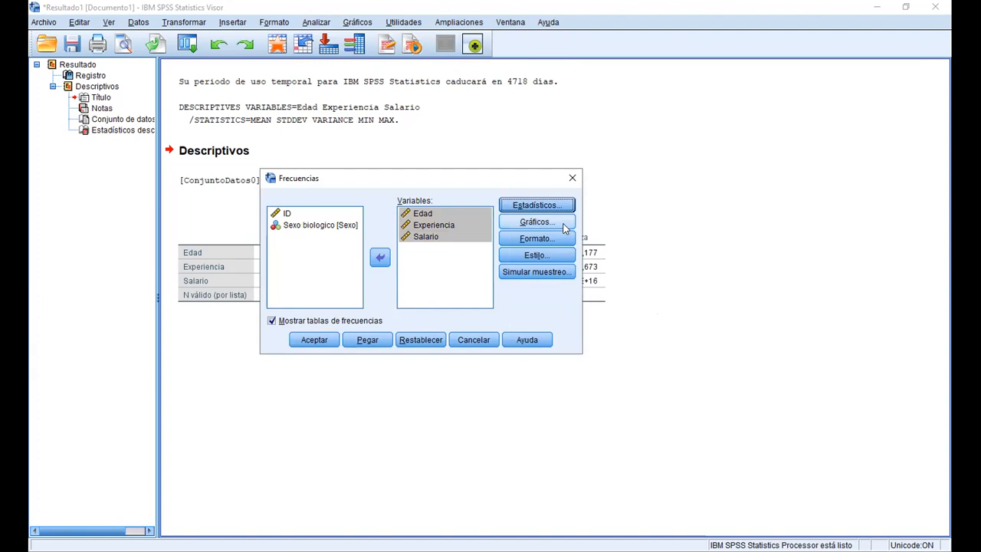
Choose bar charts showing frequencies for the Frecuencias analysis and run it
left_click(534, 223)
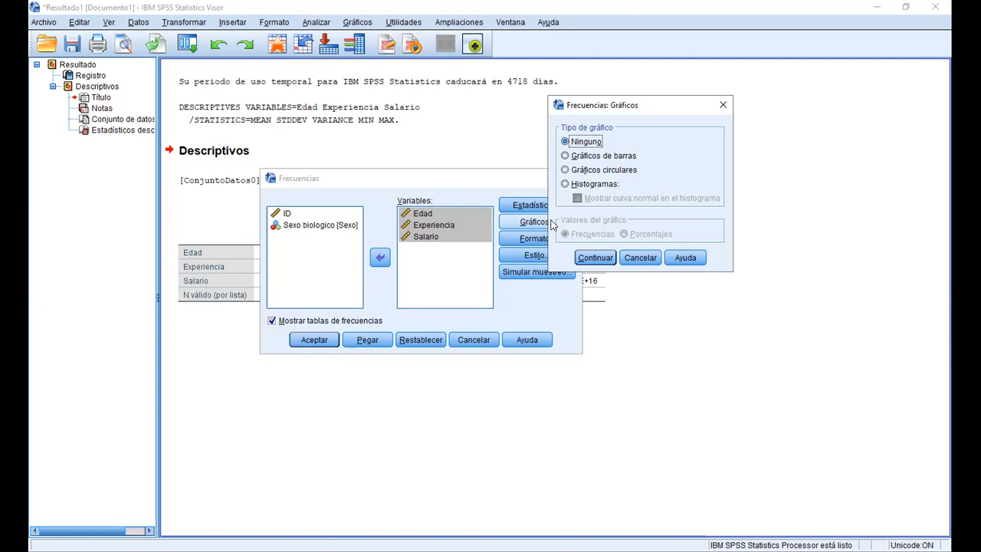
left_click(565, 156)
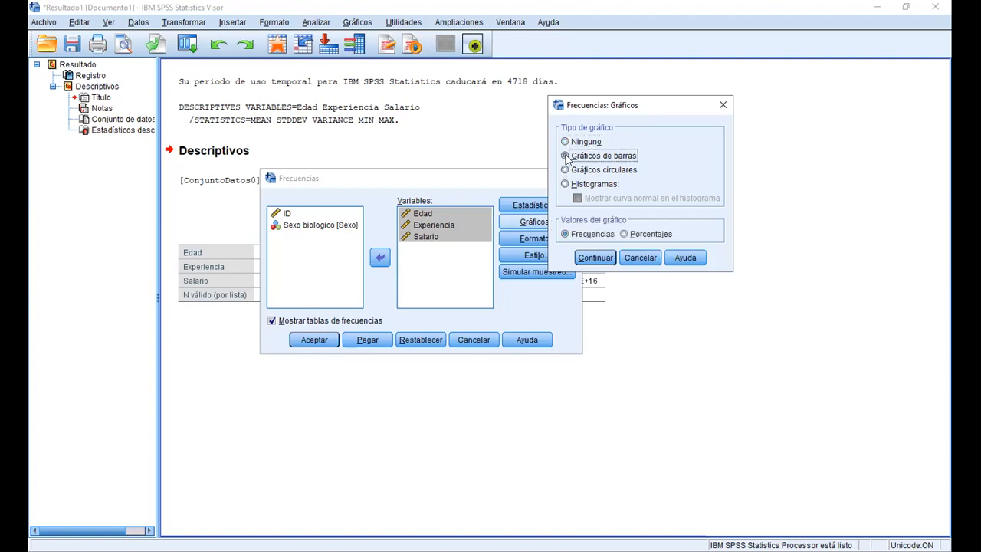
left_click(605, 261)
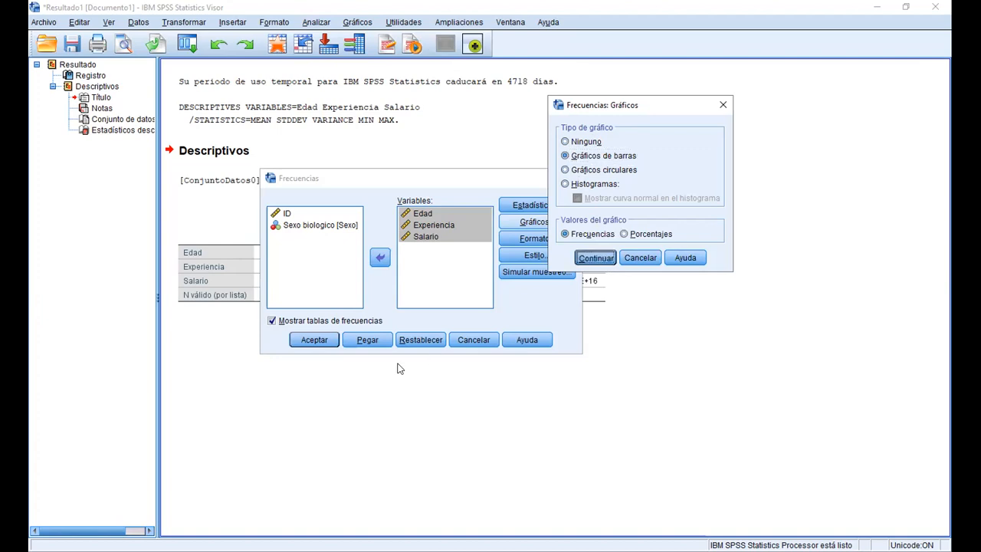
left_click(306, 342)
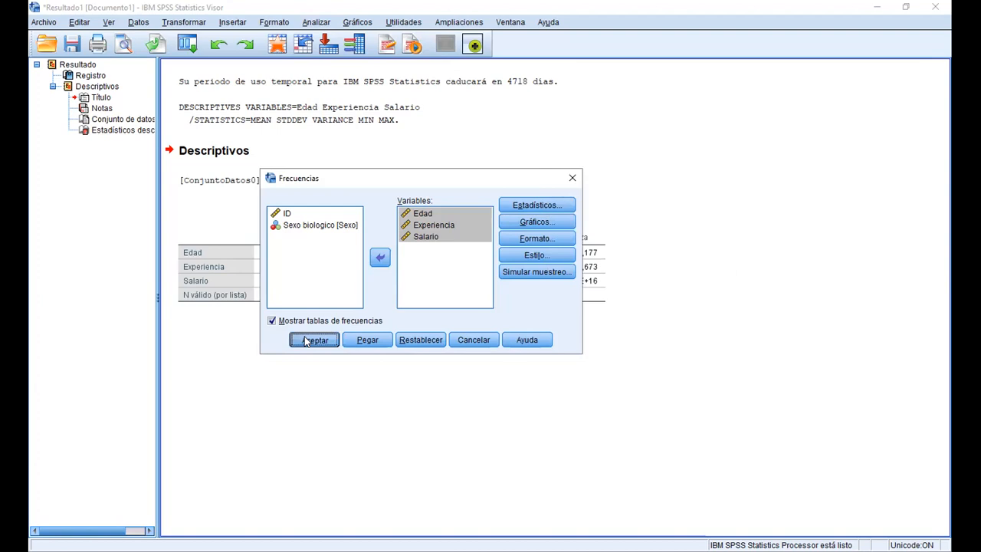
left_click(306, 342)
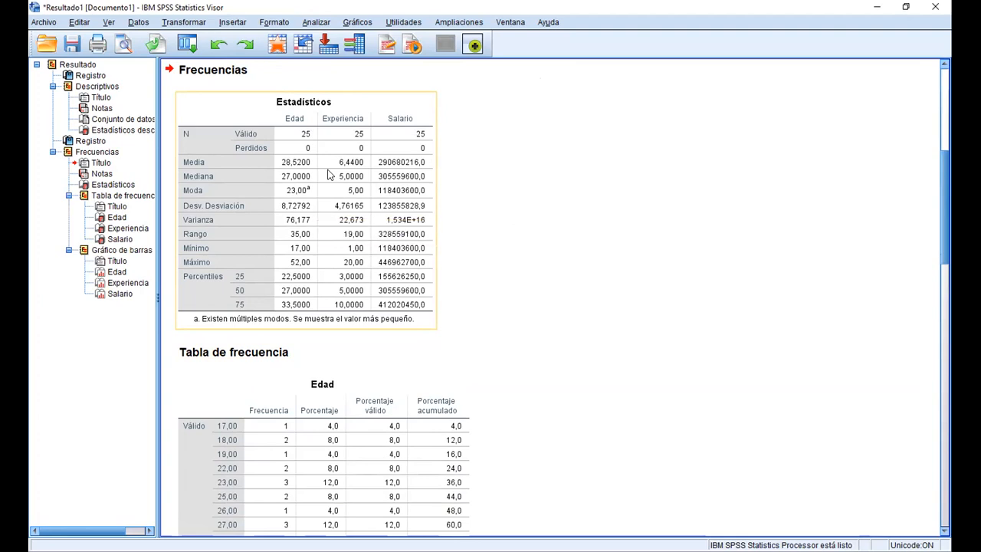
Look through the frequency tables and bar charts, and copy the Estadísticos table of the Frecuencias output as an image
scroll(328, 175, "down", 5)
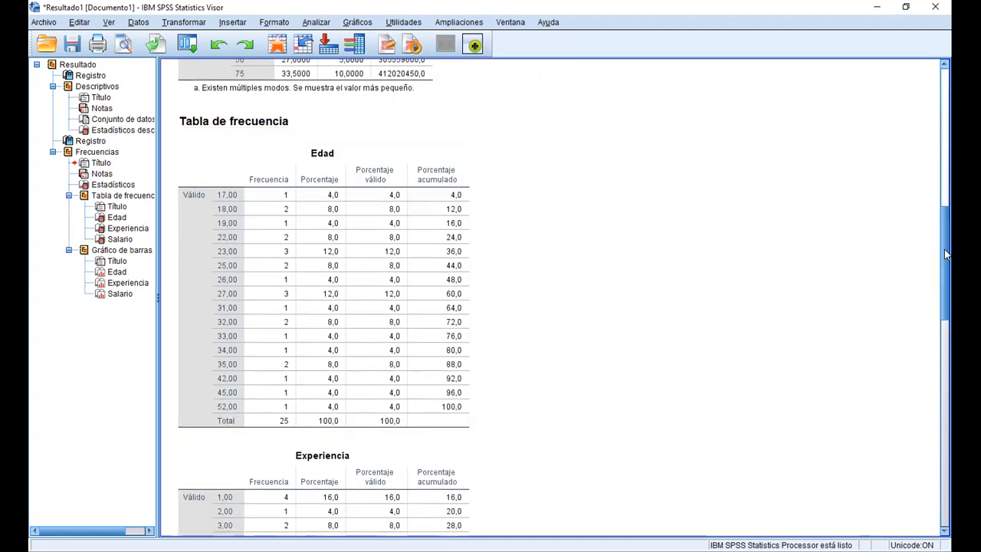
scroll(780, 375, "down", 20)
scroll(789, 368, "down", 3)
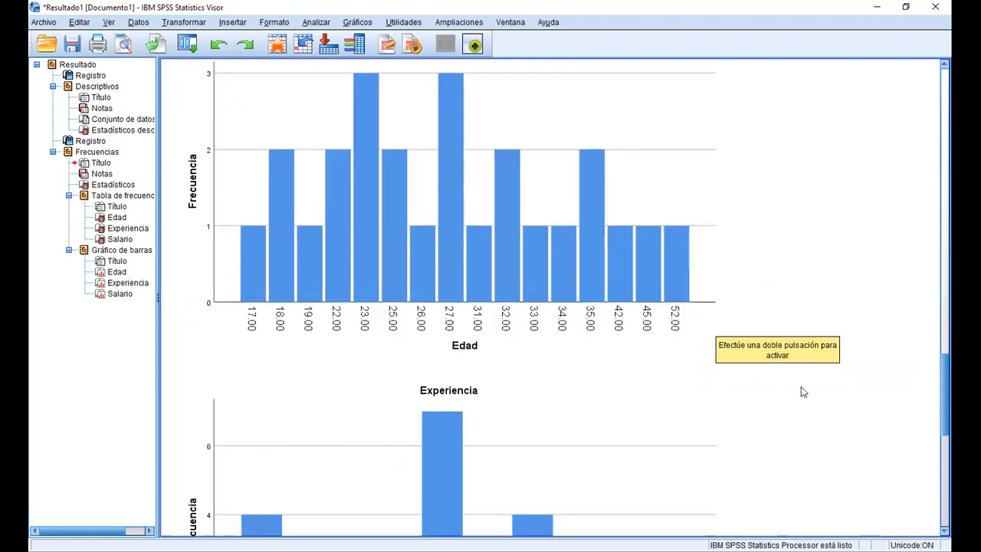
left_click_drag(945, 410, 913, 156)
left_click(321, 360)
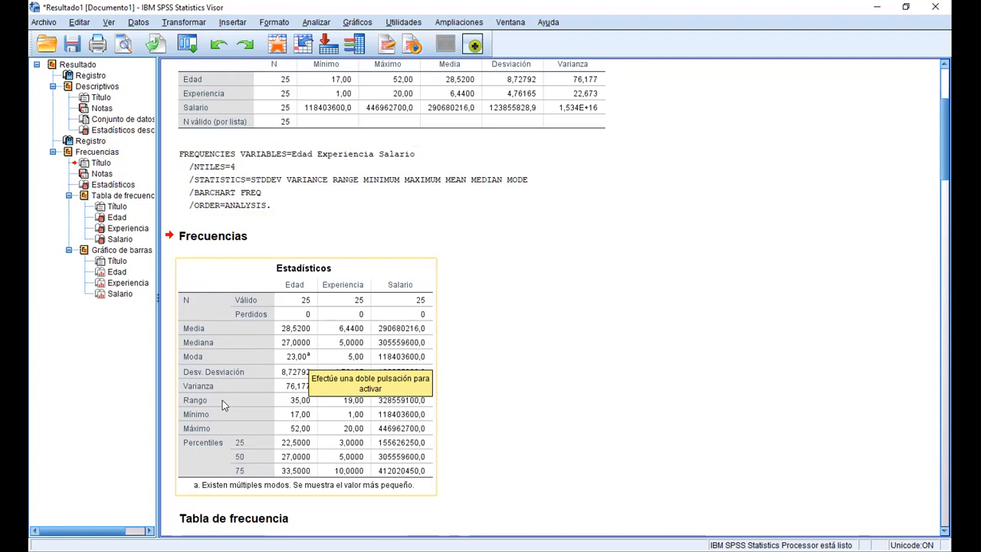
right_click(267, 322)
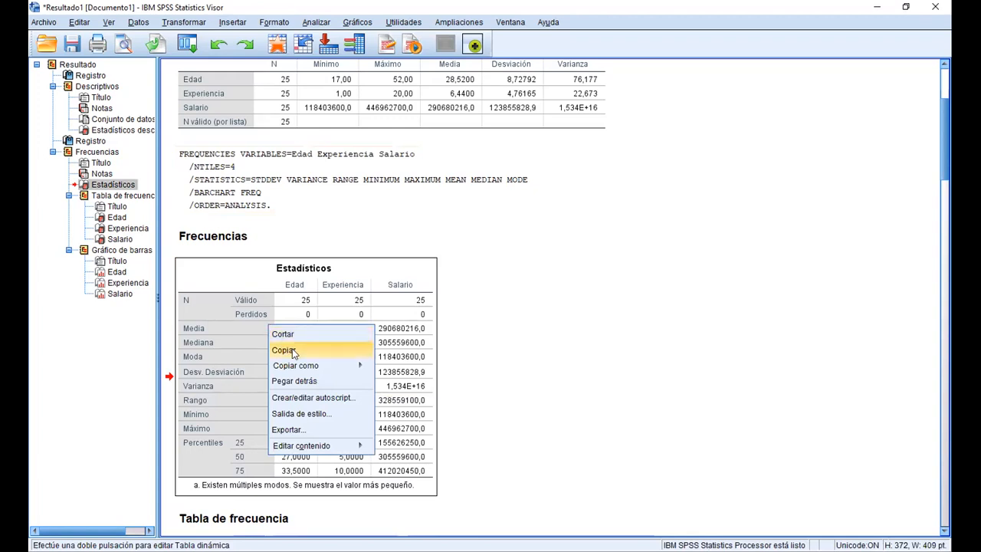
mouse_move(332, 369)
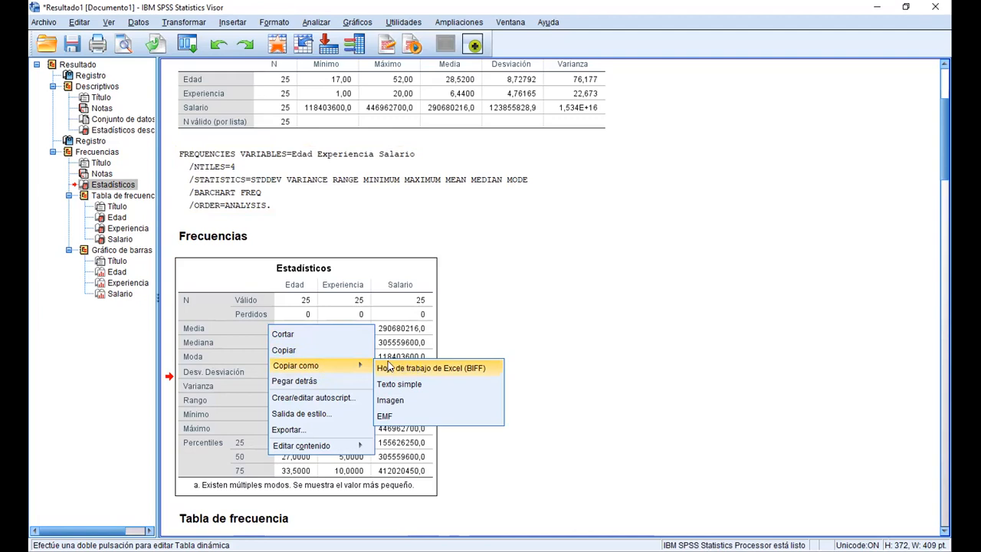
left_click(394, 403)
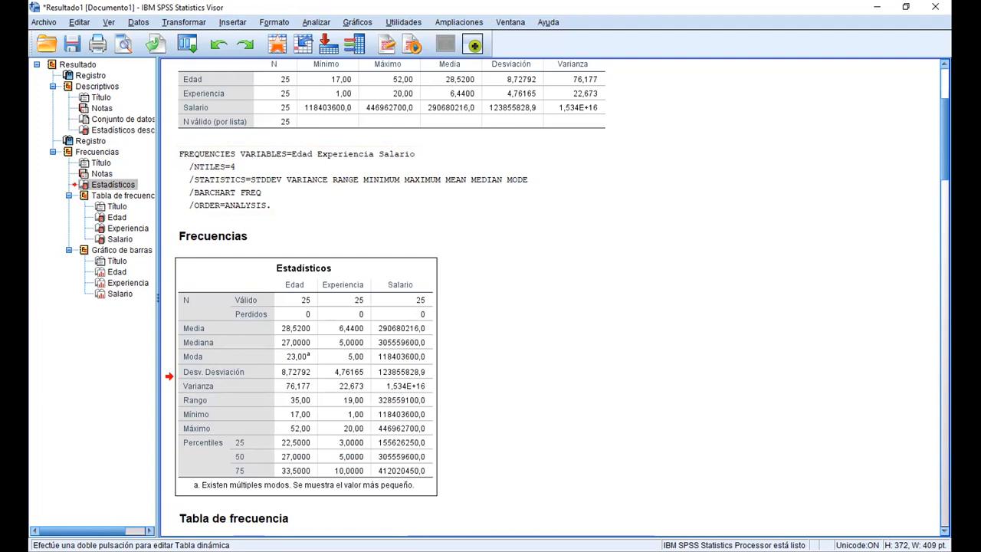
key("alt+Tab")
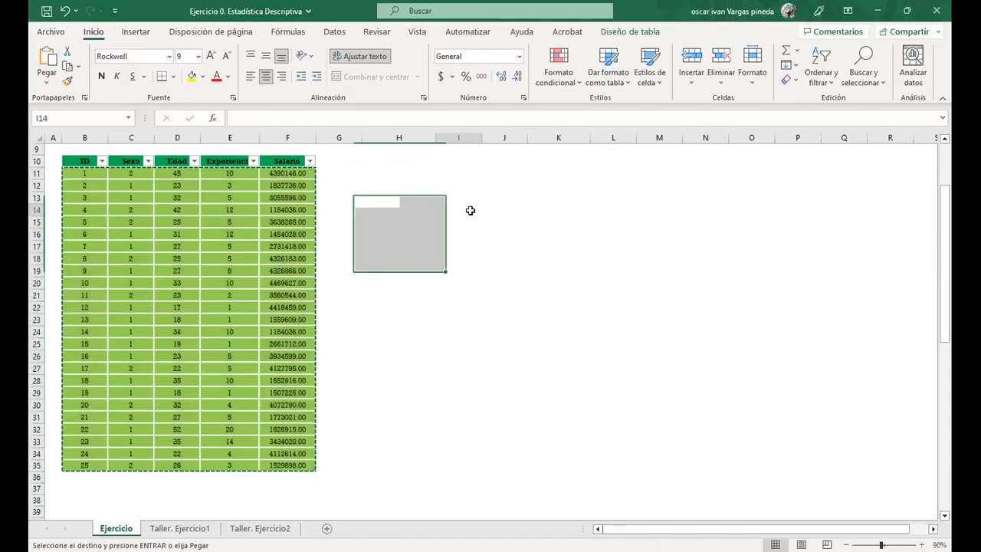
left_click(458, 209)
left_click(452, 187)
right_click(453, 187)
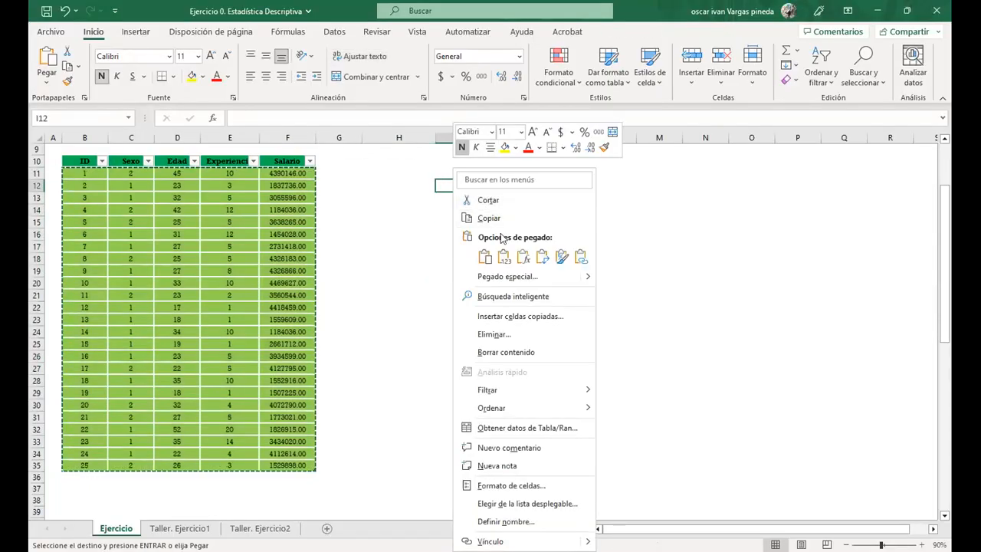
left_click(503, 256)
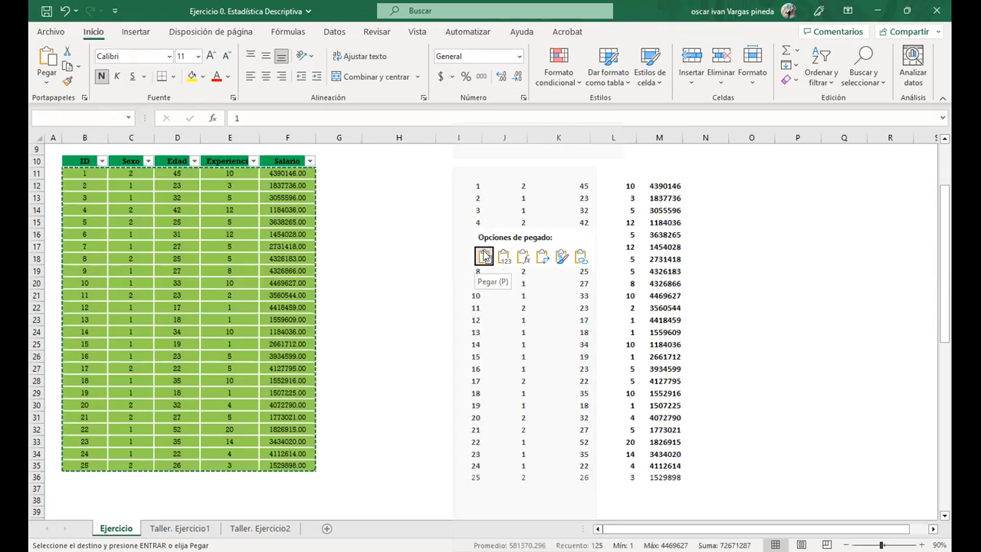
key("Escape")
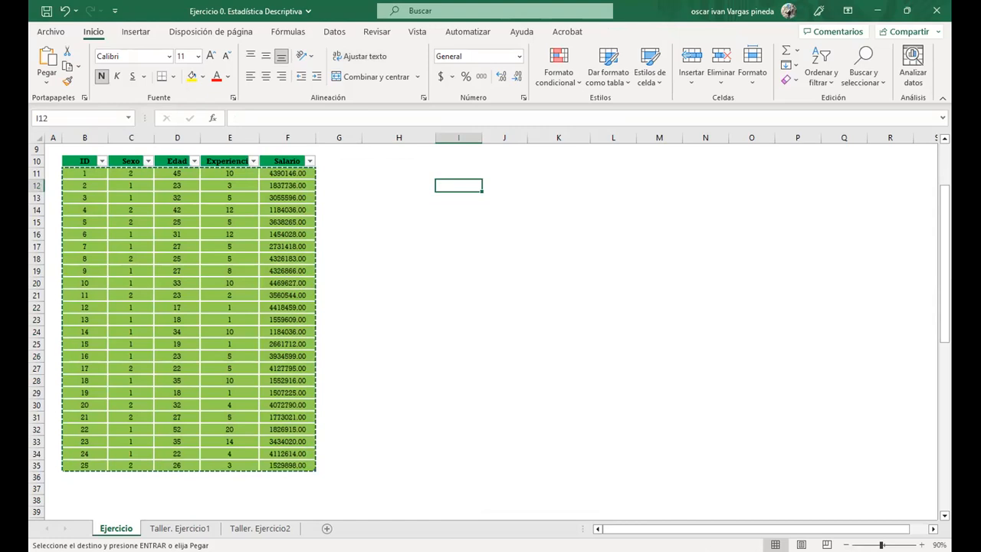
Switch to the Excel workbook, paste the Estadísticos table at cell I12 and widen column M to fit the Salario values
key("alt+Tab")
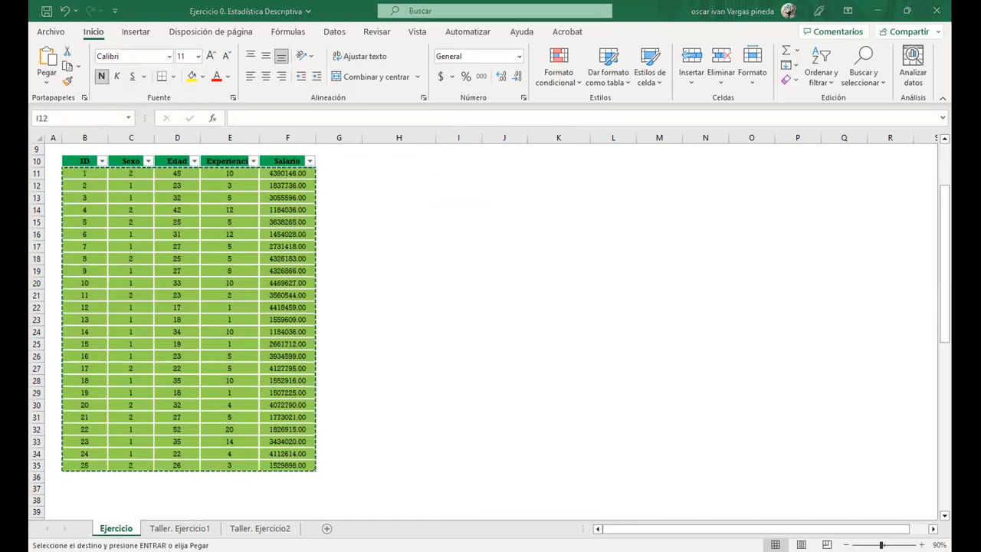
key("Escape")
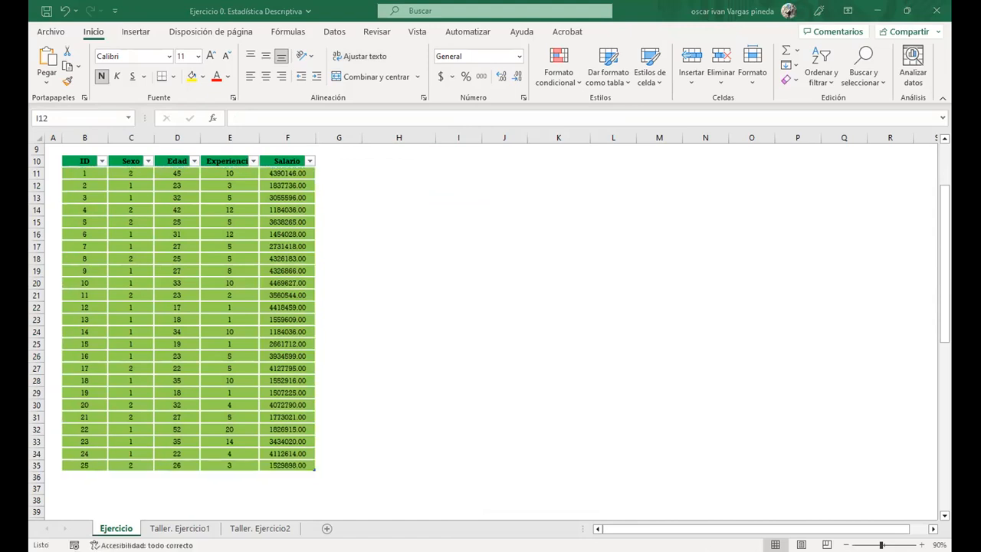
right_click(455, 184)
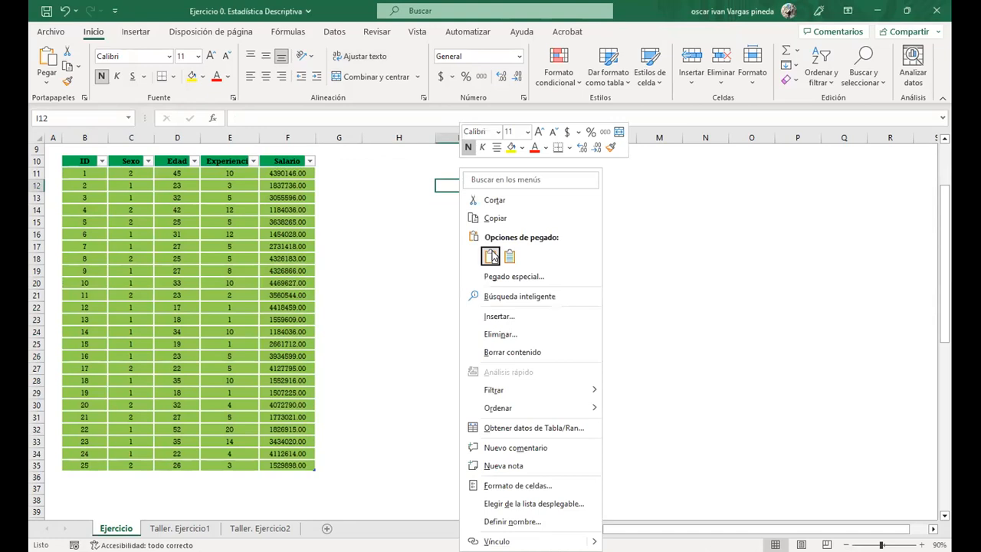
left_click(490, 256)
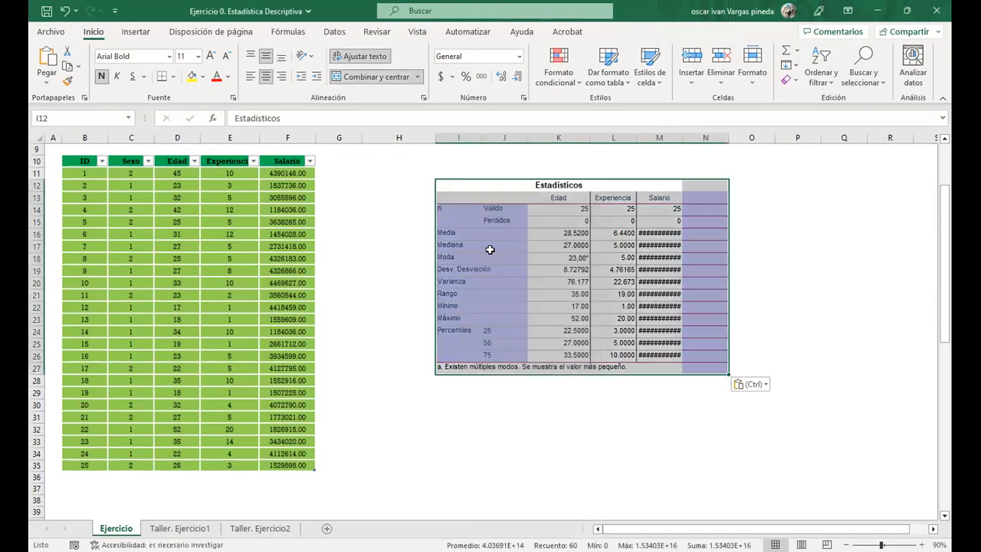
double_click(681, 137)
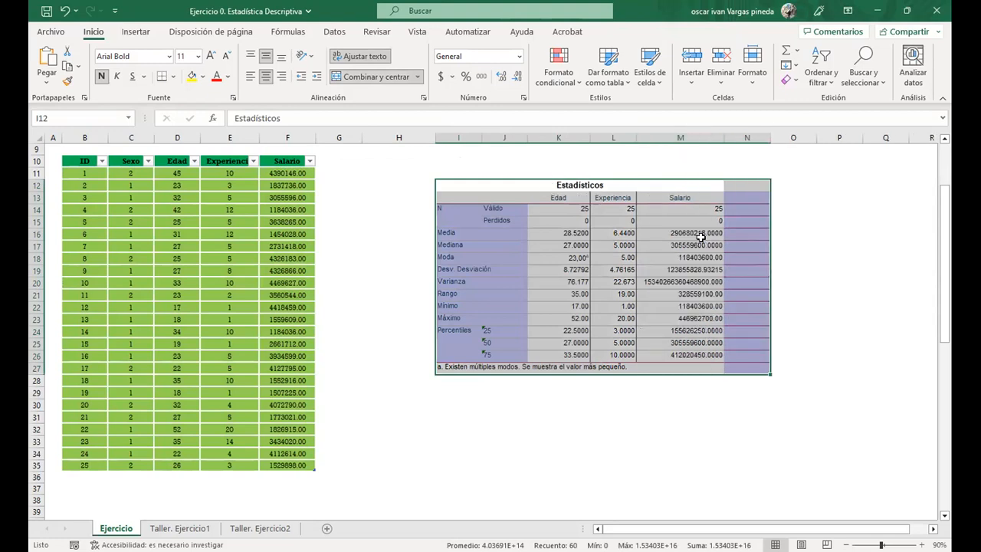
Look over the row labels and statistics of the pasted Estadísticos table, from Media down to Percentiles
left_click(641, 429)
left_click(570, 237)
left_click(495, 243)
left_click_drag(497, 272, 500, 282)
left_click(506, 330)
left_click(503, 358)
left_click_drag(480, 246, 729, 332)
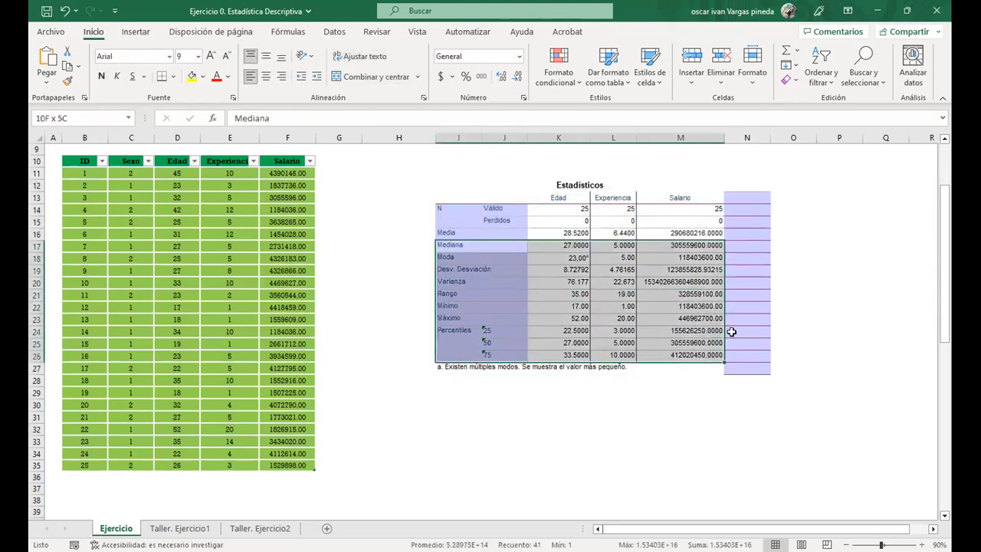
Delete the empty shaded column N beside the pasted Estadísticos table
left_click(739, 136)
right_click(740, 136)
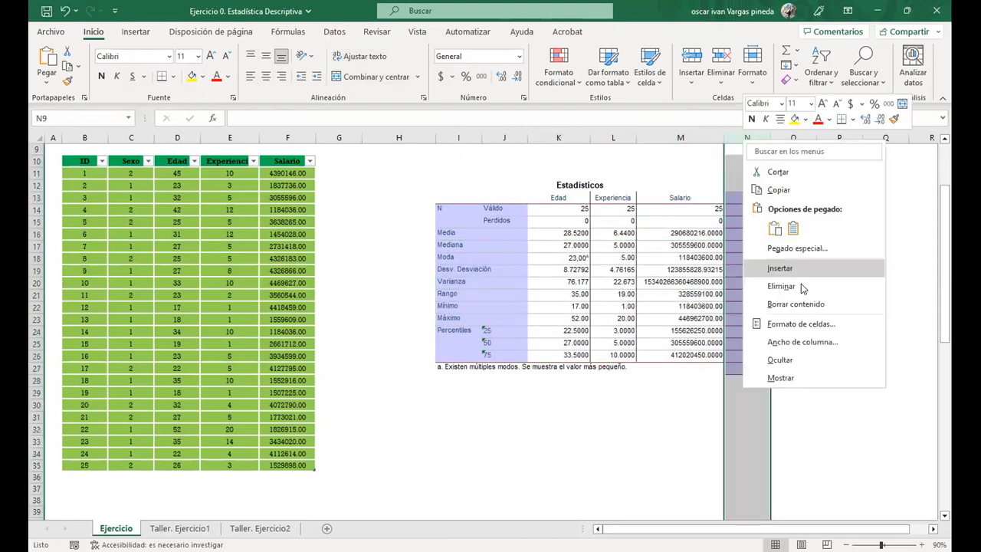
left_click(781, 286)
left_click(744, 259)
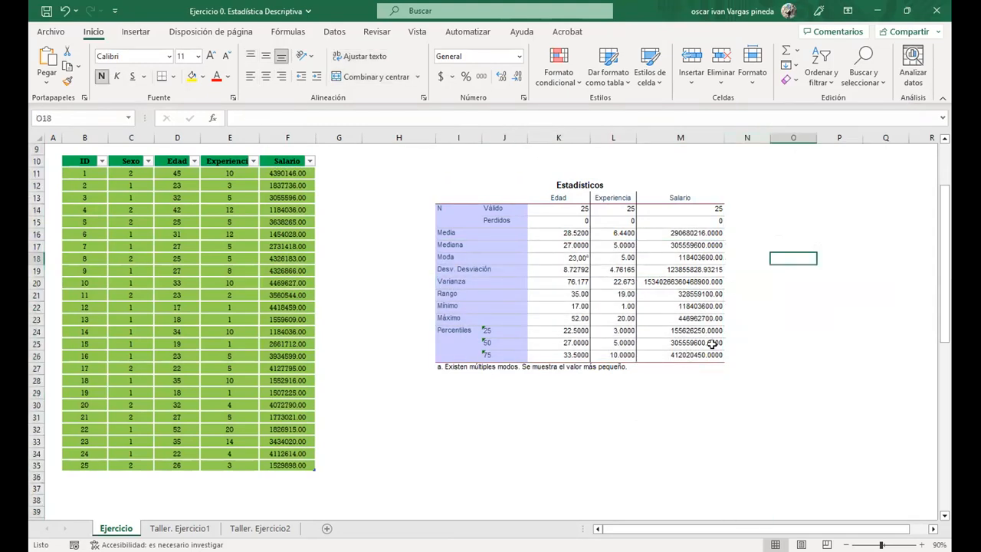
Examine the pasted results for the three variables, including the Moda of Edad and the Rango of Experiencia
left_click_drag(698, 354, 523, 184)
left_click(587, 258)
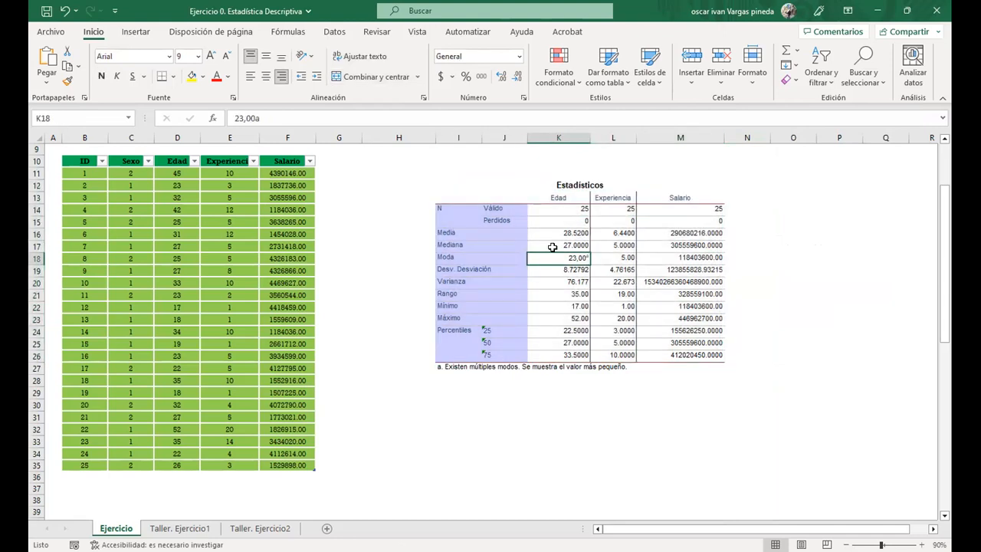
left_click(604, 295)
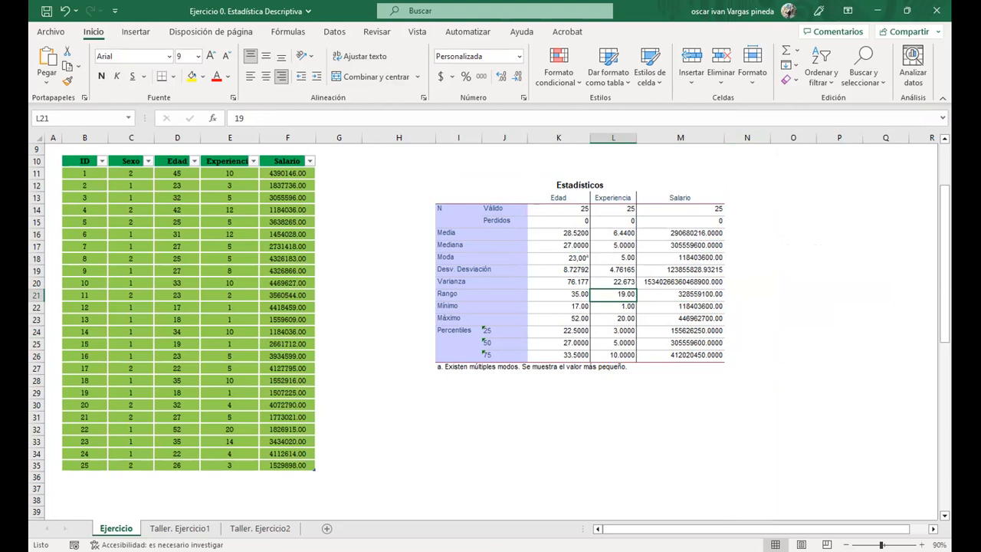
Switch back to the SPSS Statistics output viewer and open the Generador de gráficos
key("alt+Tab")
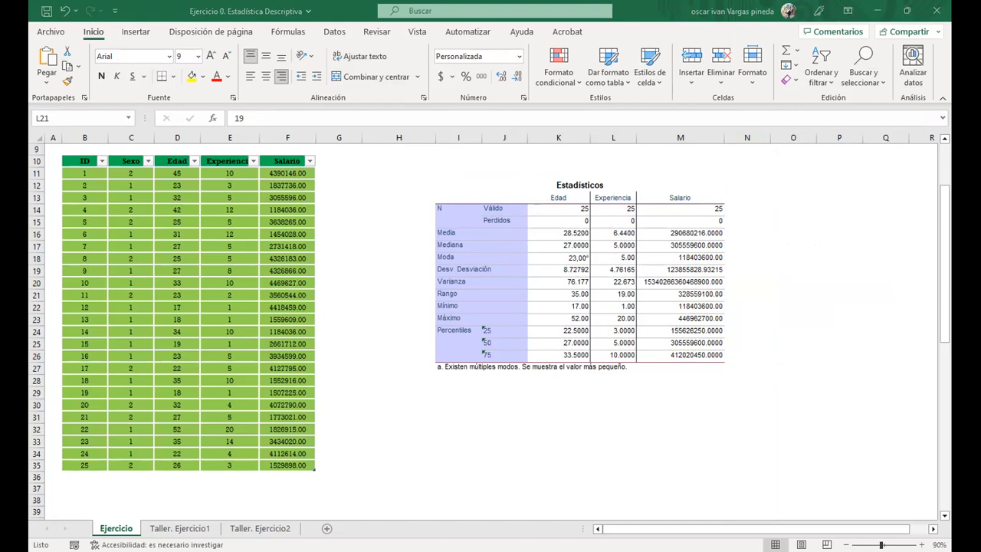
key("alt+Tab")
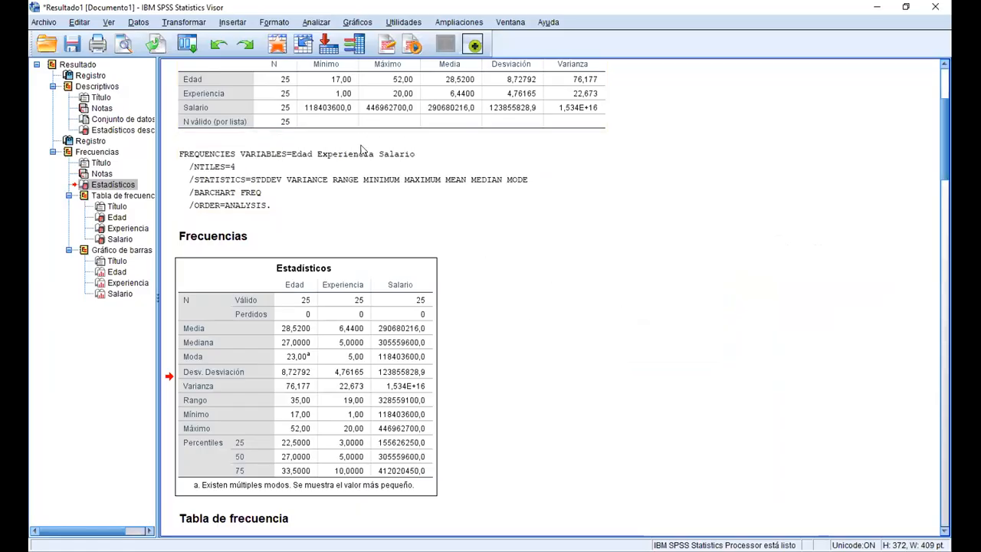
scroll(434, 120, "down", 5)
left_click_drag(942, 183, 947, 510)
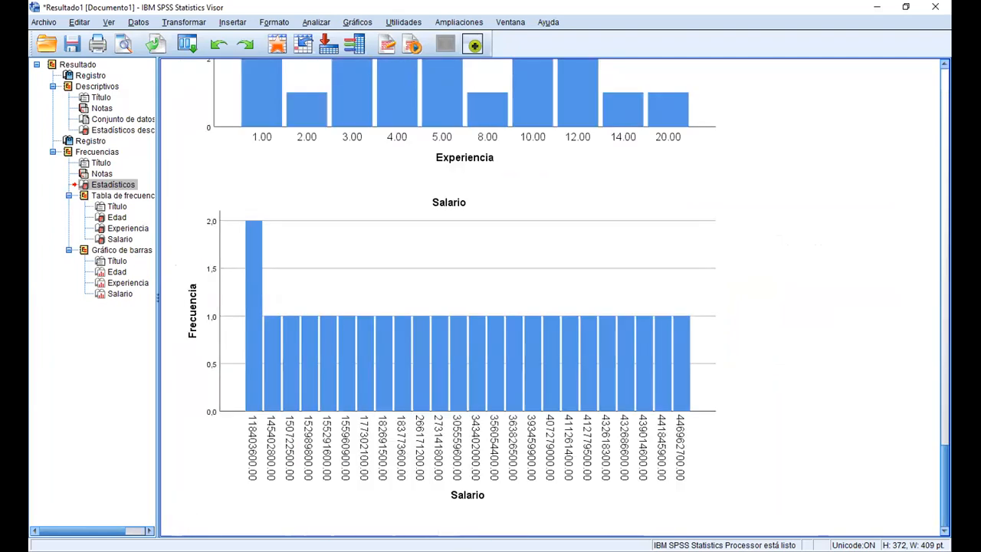
left_click(307, 24)
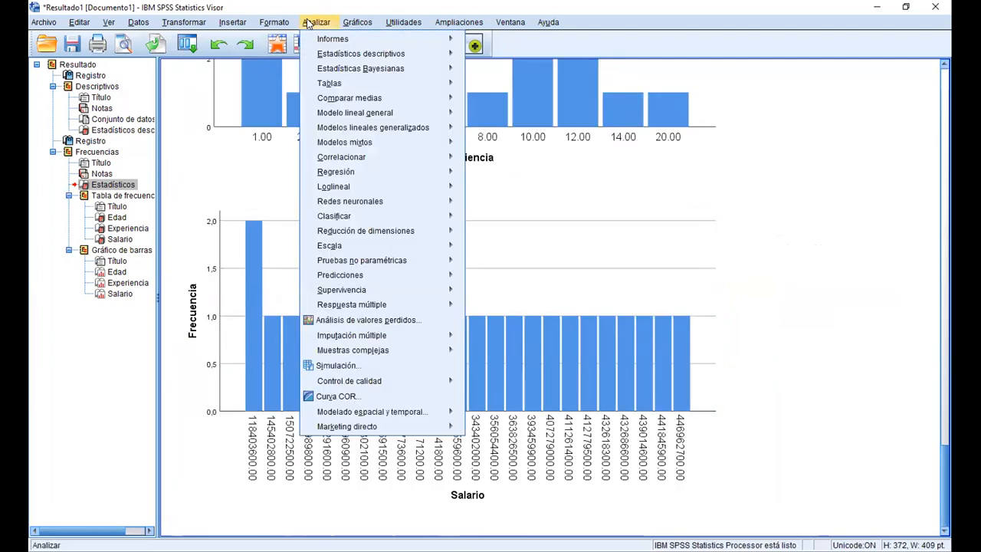
mouse_move(357, 22)
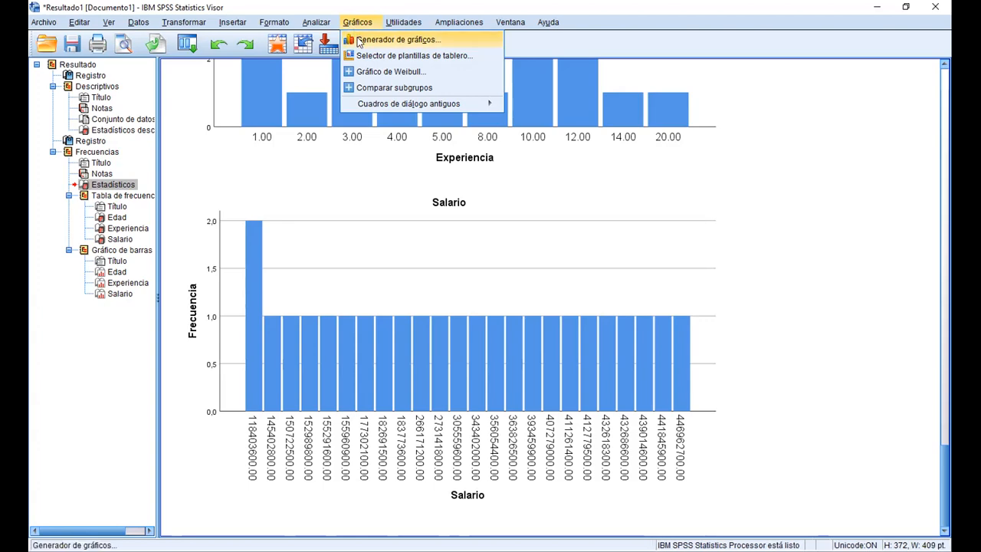
left_click(357, 39)
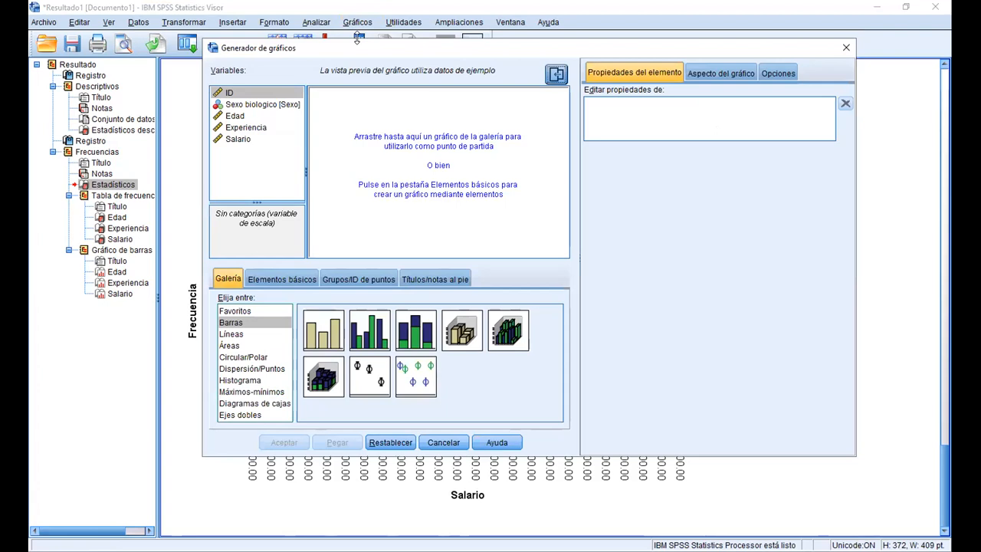
Set up a simple bar chart with Sexo biologico on the X axis and the Media of Experiencia on the Y axis
left_click(236, 325)
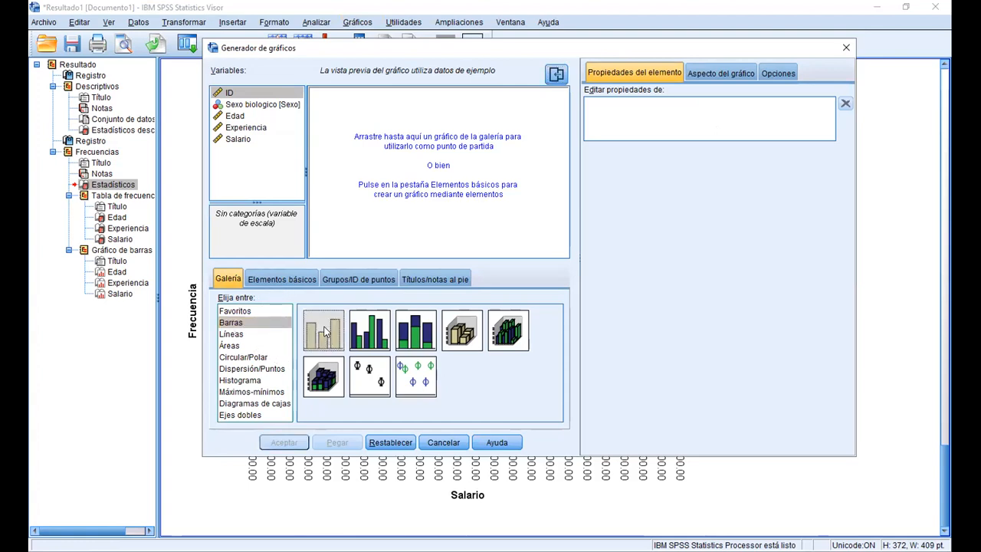
double_click(324, 331)
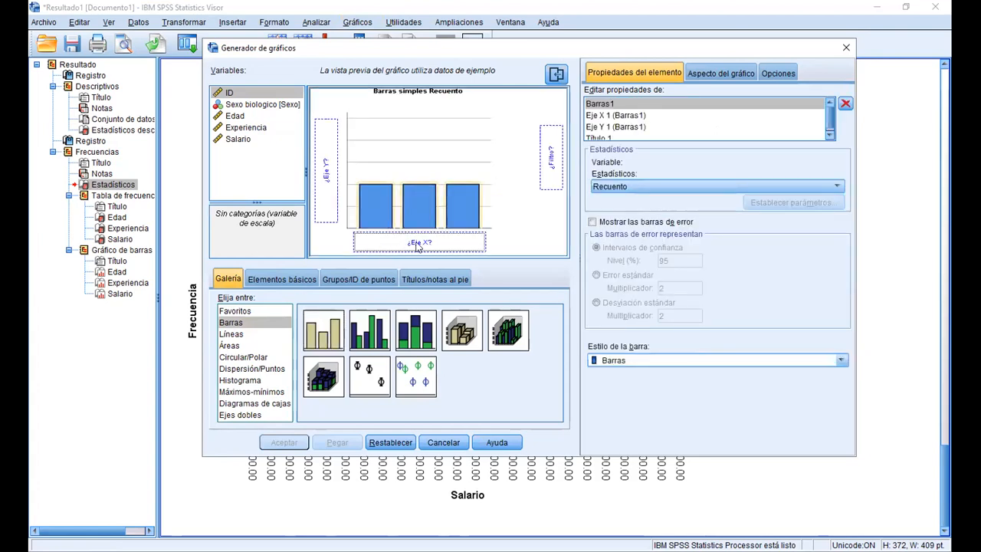
left_click_drag(259, 105, 366, 244)
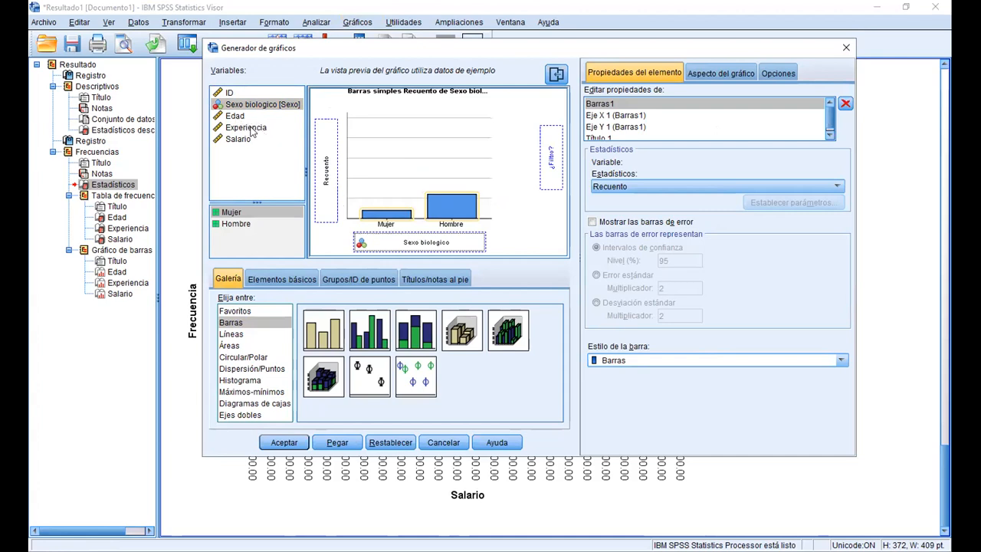
left_click_drag(258, 132, 321, 164)
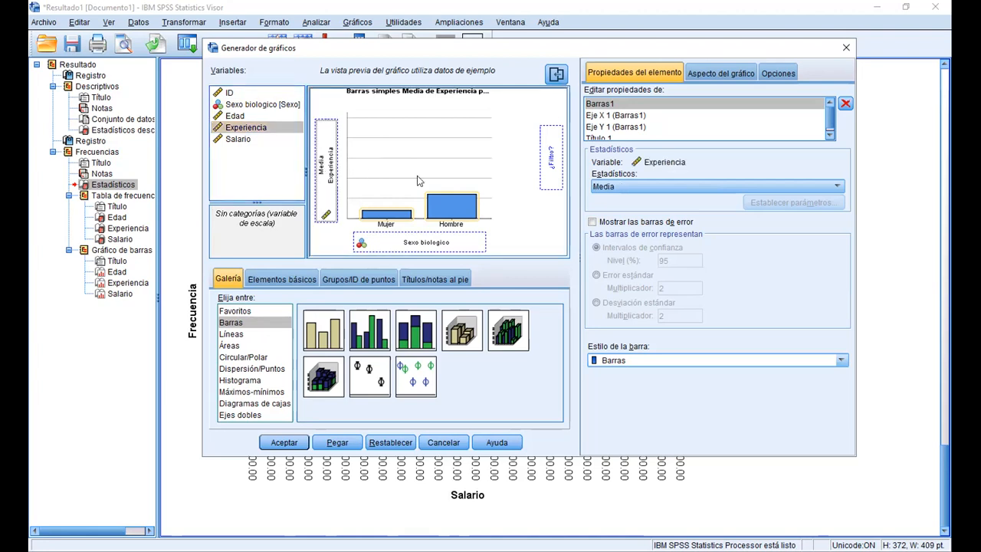
left_click(696, 189)
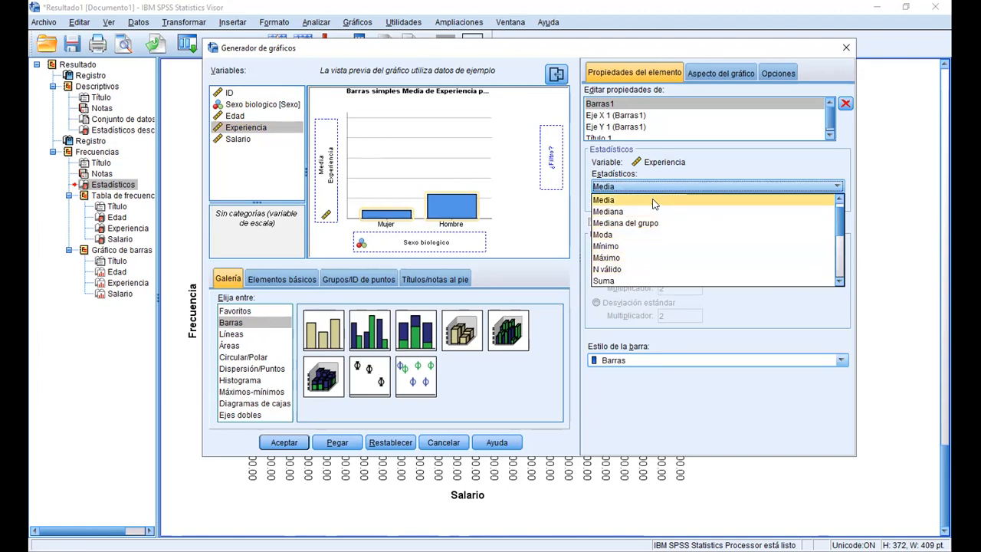
scroll(625, 213, "up", 1)
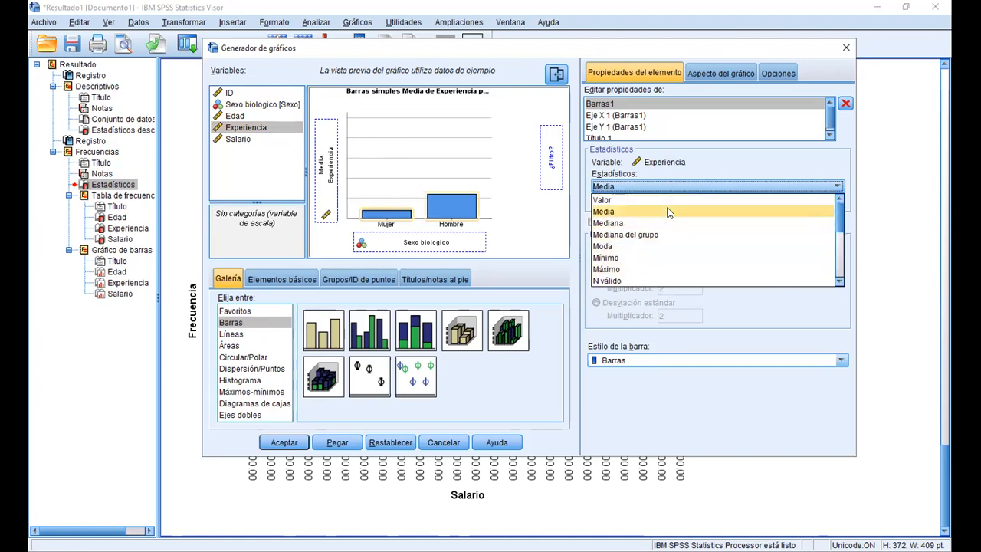
left_click(622, 212)
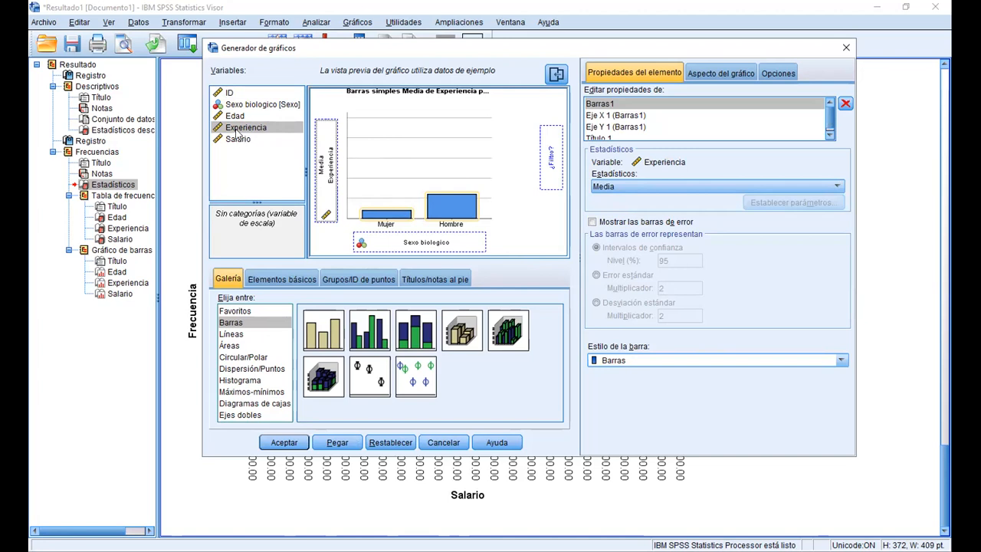
Try to assign Edad as the chart's filter variable, and generate the bar chart in the output
left_click_drag(235, 116, 554, 168)
left_click_drag(228, 115, 545, 159)
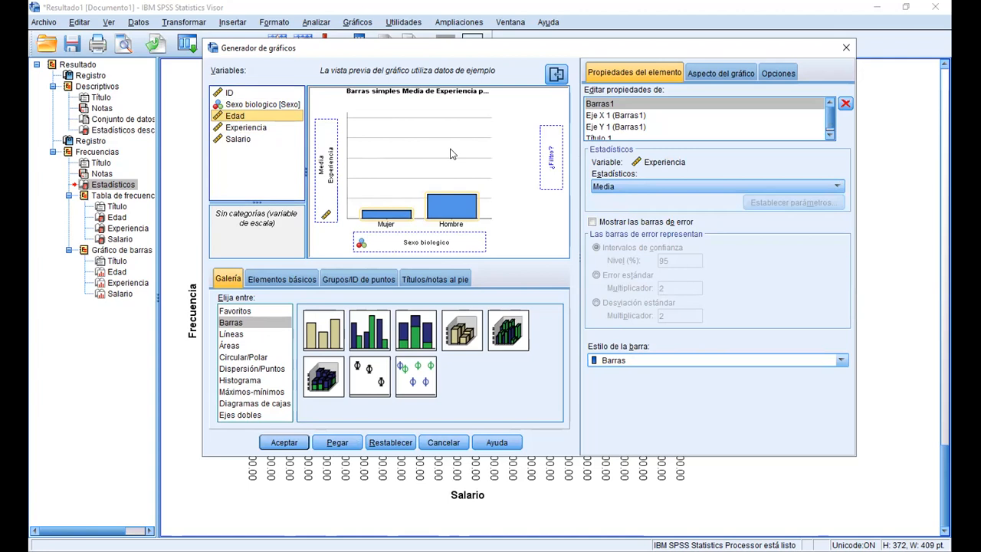
left_click(285, 443)
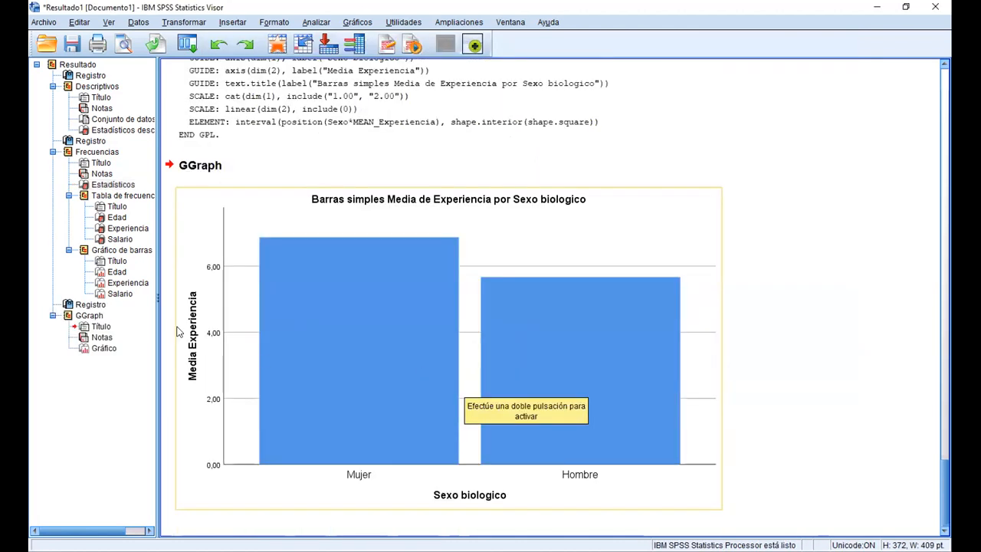
Edit the content of the Media de Experiencia por Sexo biologico chart and recolour its bars green
right_click(487, 244)
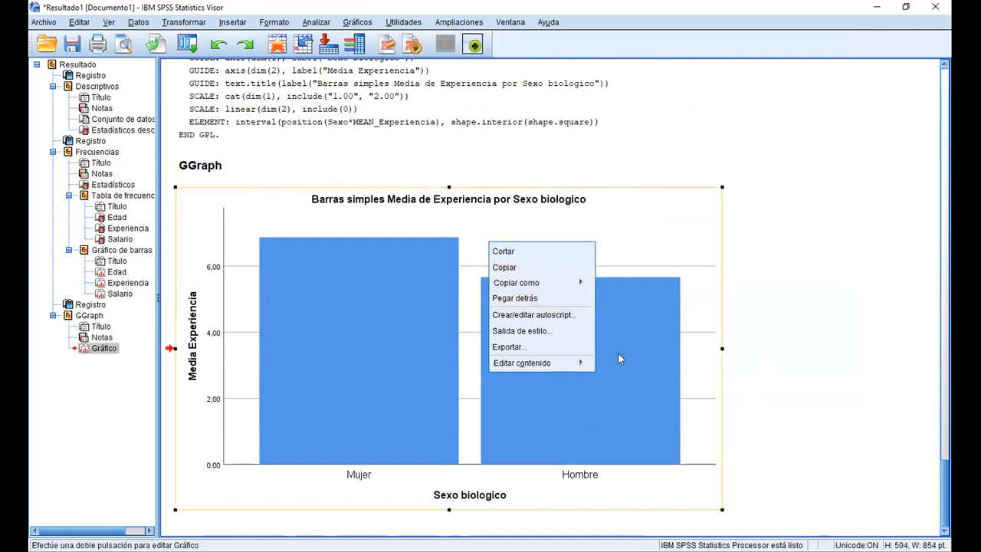
mouse_move(571, 363)
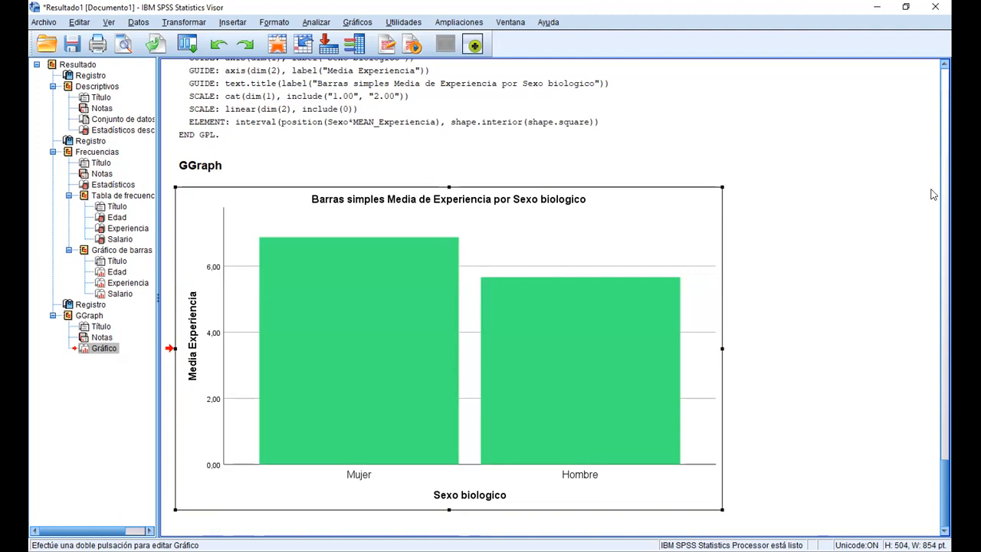
Open the Generador de gráficos and switch the chart type to the Circular/Polar pie chart
scroll(945, 192, "up", 10)
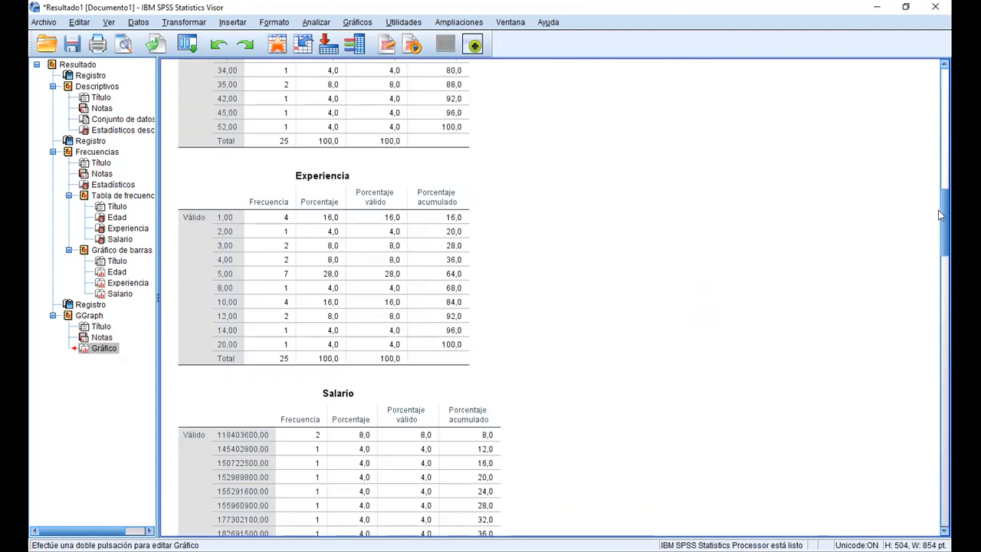
scroll(928, 156, "up", 10)
left_click(357, 21)
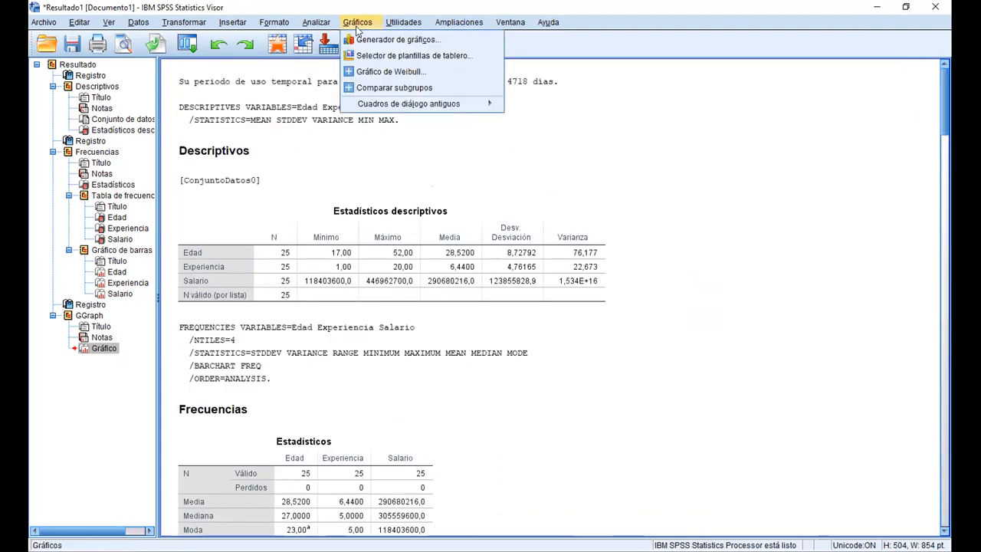
left_click(358, 38)
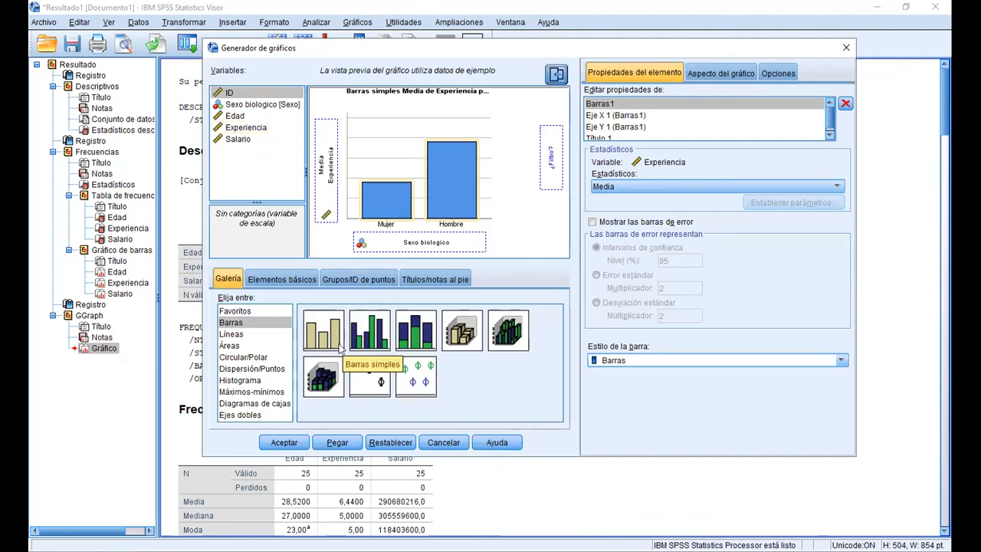
left_click(241, 357)
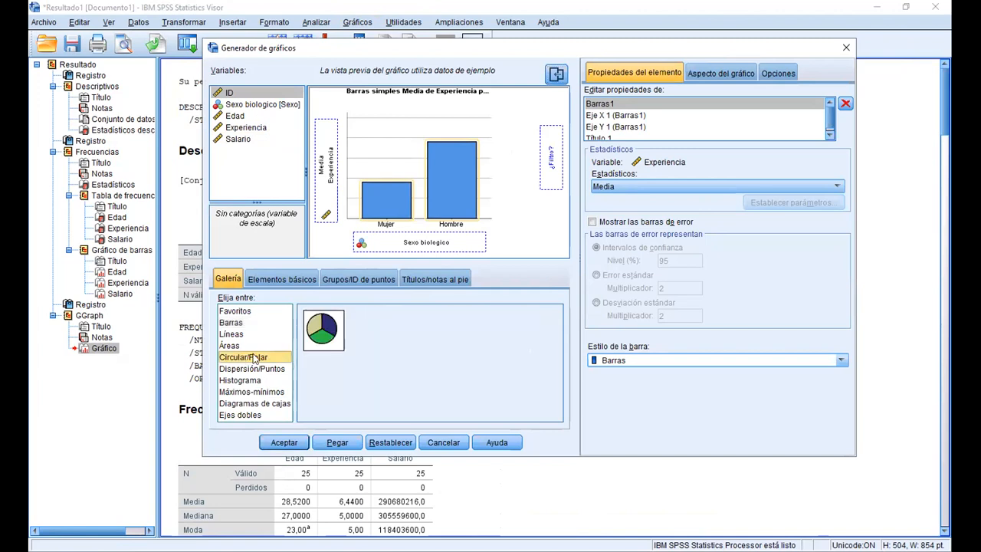
double_click(323, 339)
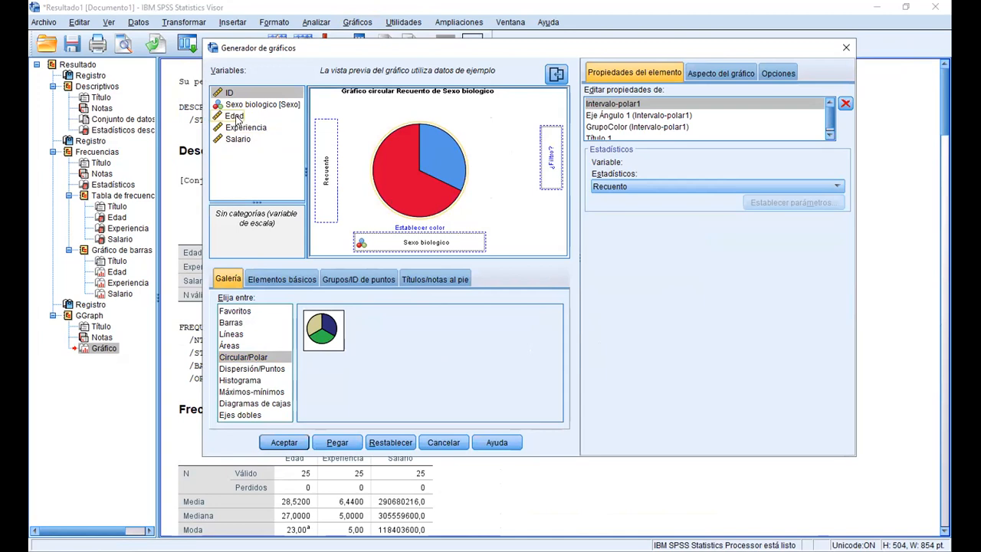
Assign Edad as the pie chart's angle variable and check its available statistics, keeping Suma
left_click_drag(235, 116, 327, 172)
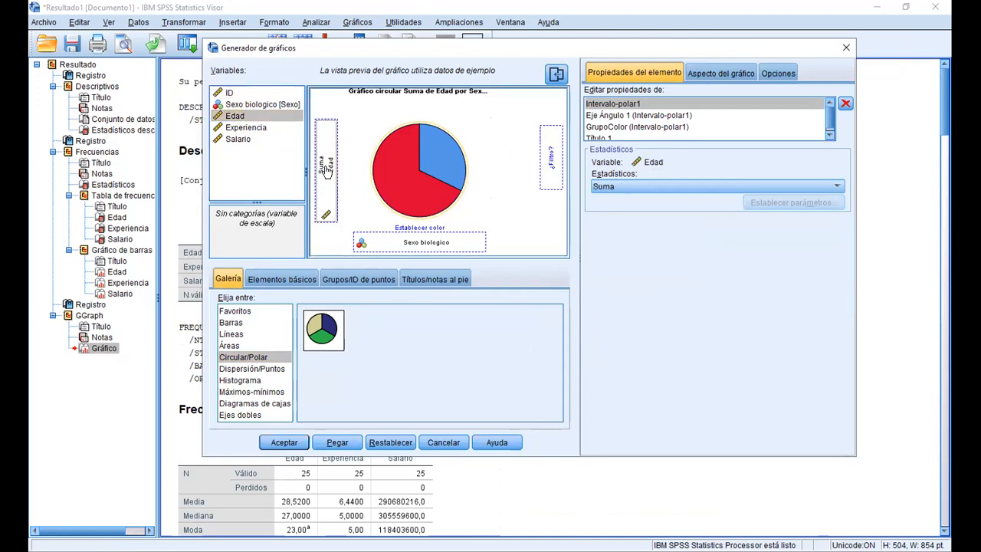
left_click(701, 182)
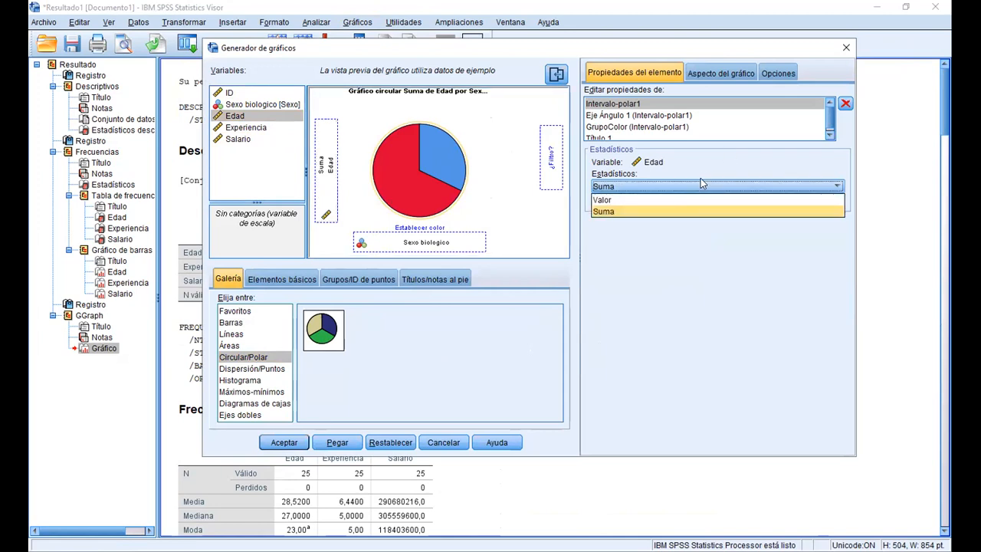
left_click(701, 181)
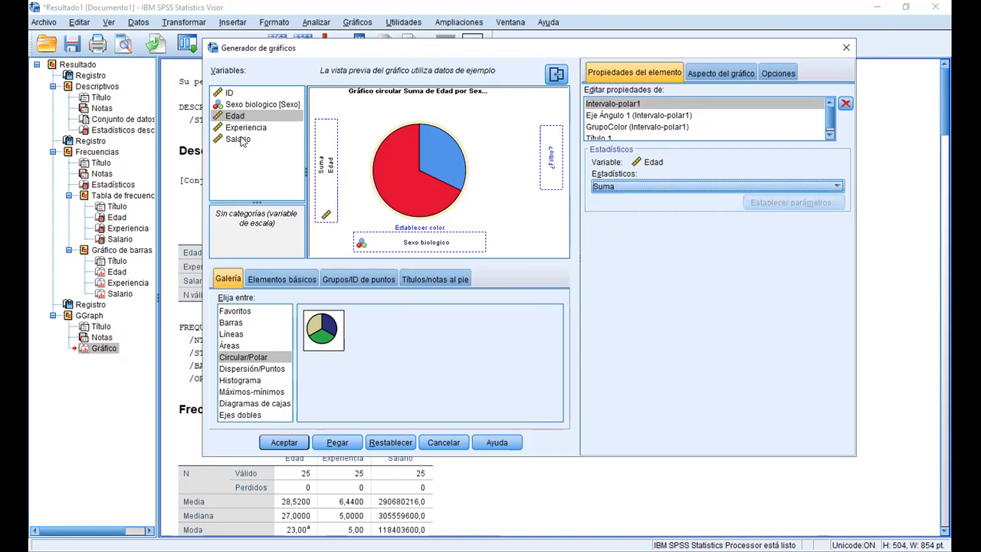
left_click_drag(239, 141, 324, 168)
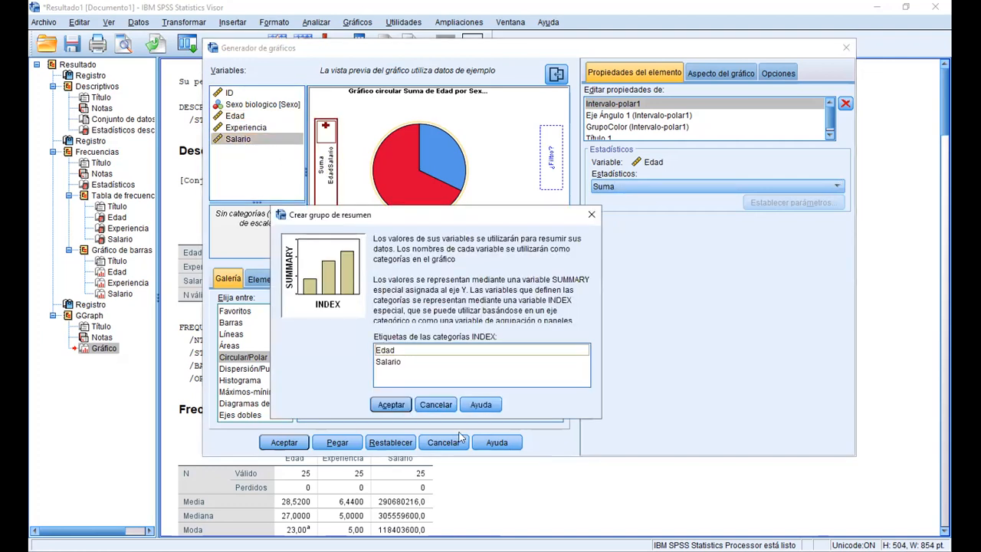
left_click(391, 352)
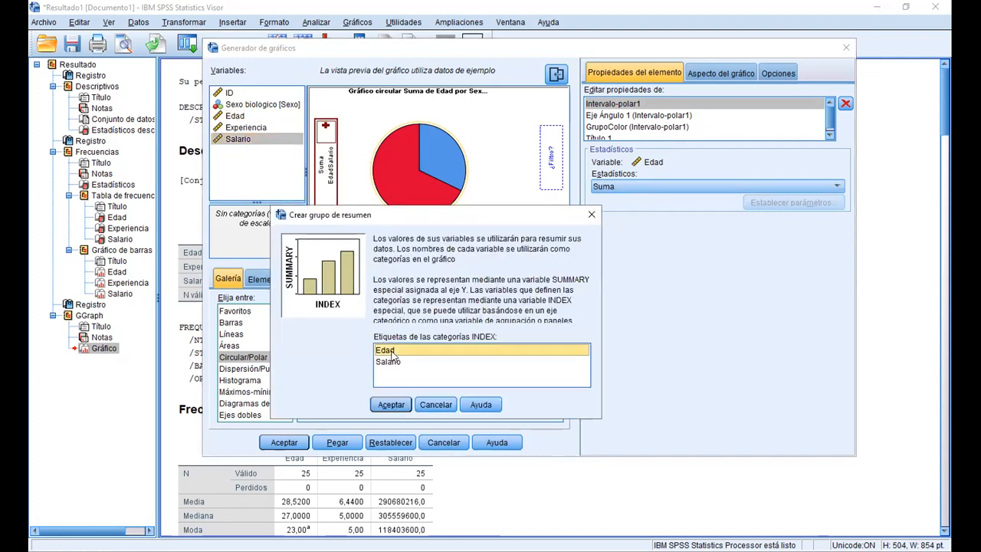
left_click(431, 406)
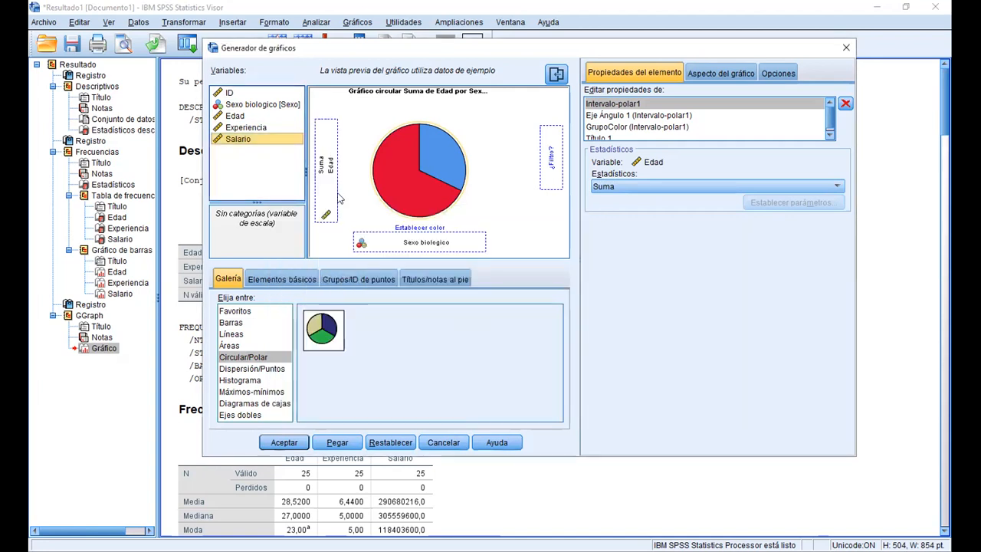
Replace Edad with Salario as the pie chart's angle variable, and generate the chart in the output
right_click(332, 167)
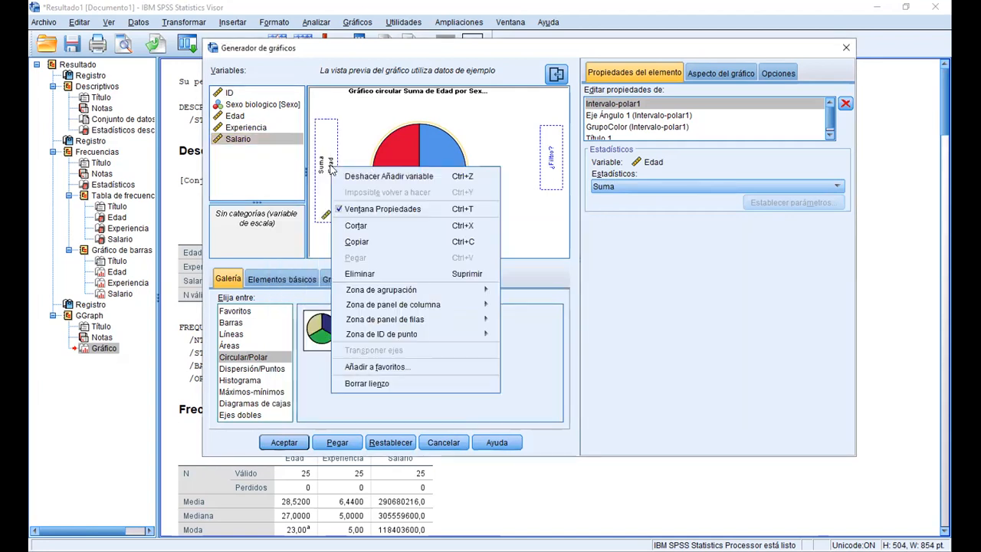
left_click(386, 274)
left_click_drag(232, 141, 325, 177)
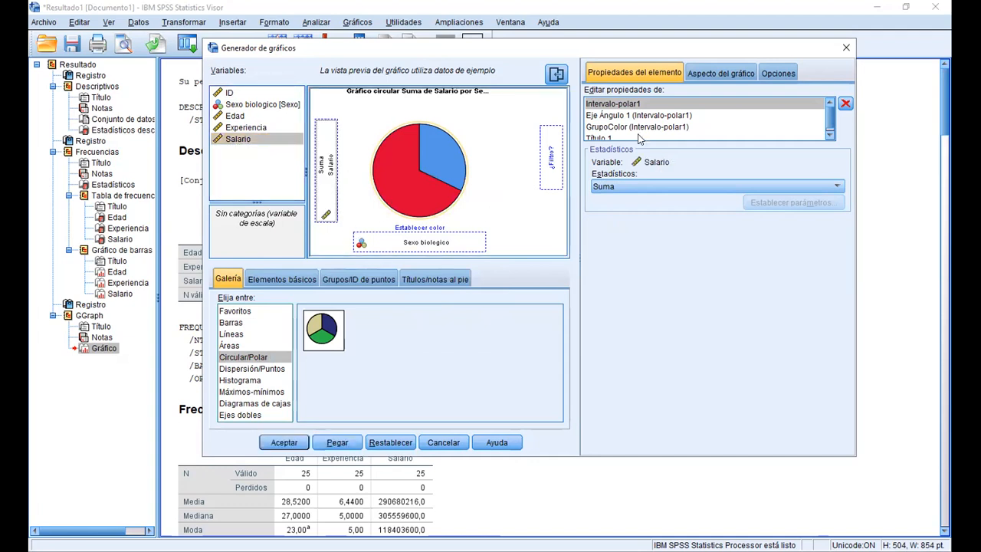
left_click(284, 443)
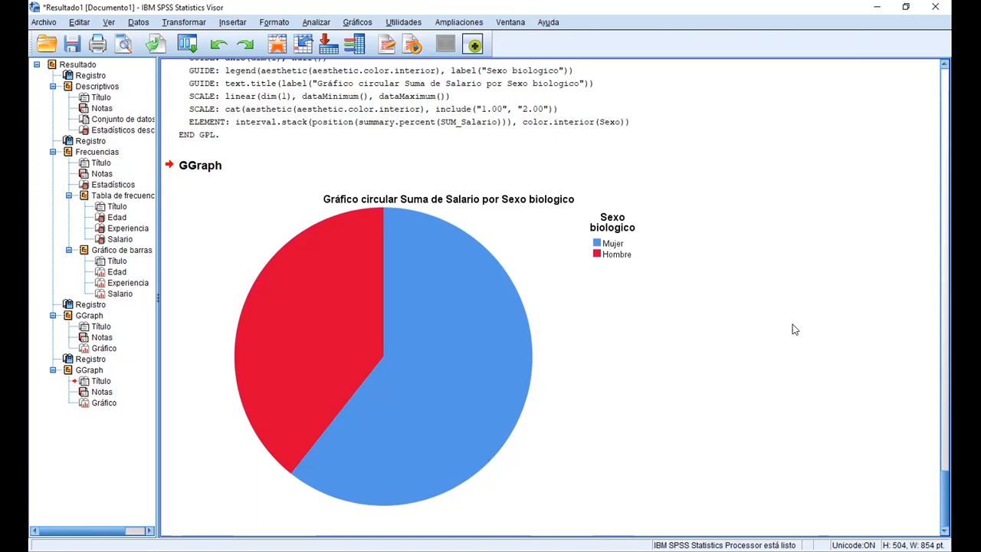
Open the Suma de Salario por Sexo biologico pie chart for editing
left_click(500, 250)
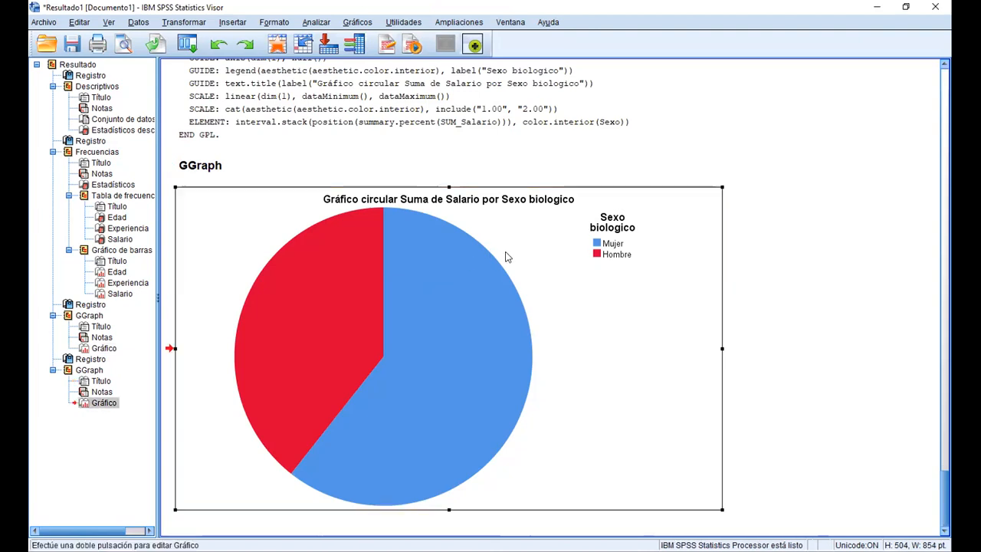
double_click(532, 335)
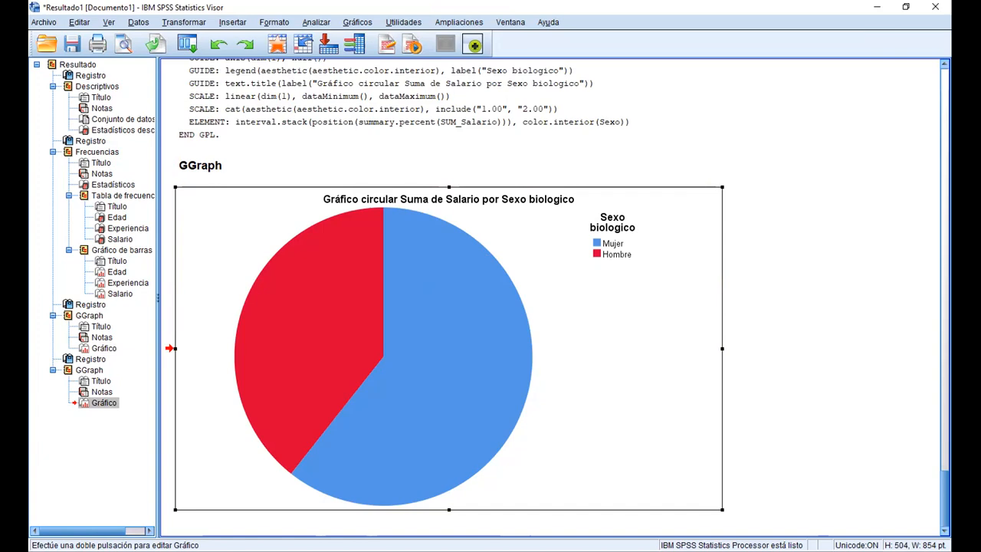